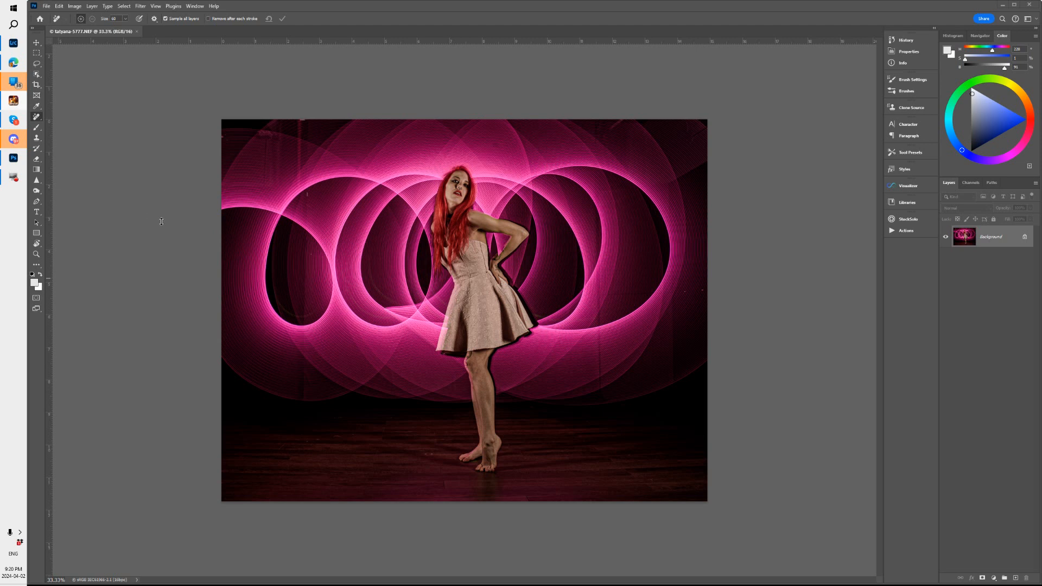
# Add a new empty layer named "fix" above the Background for the retouching
pyautogui.press('z')
pyautogui.moveTo(297, 154); pyautogui.dragTo(326, 128)
pyautogui.press('j')
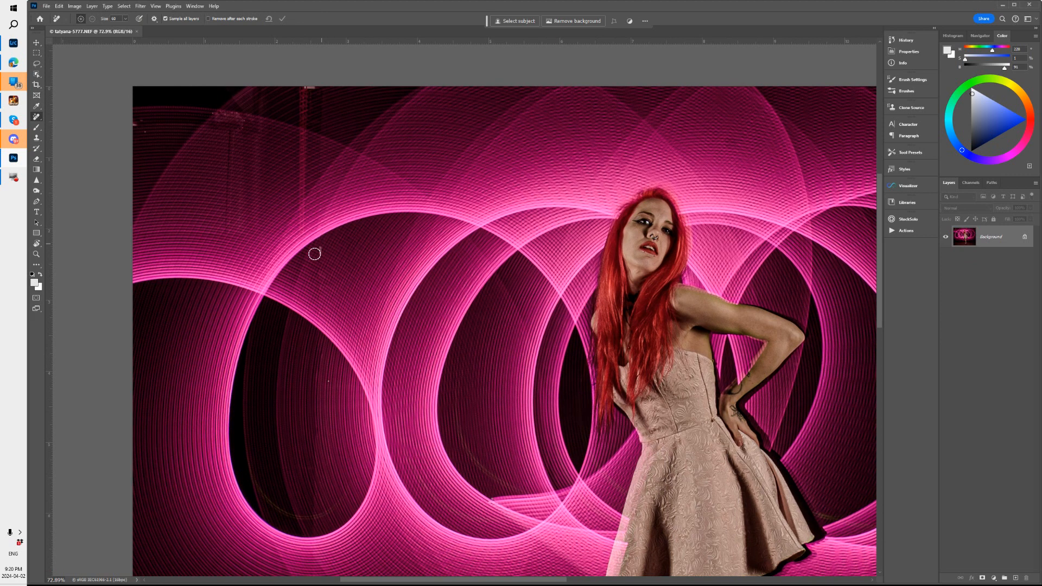
pyautogui.moveTo(667, 270)
pyautogui.mouseDown()
pyautogui.moveTo(87, 271)
pyautogui.moveTo(89, 256)
pyautogui.mouseUp()
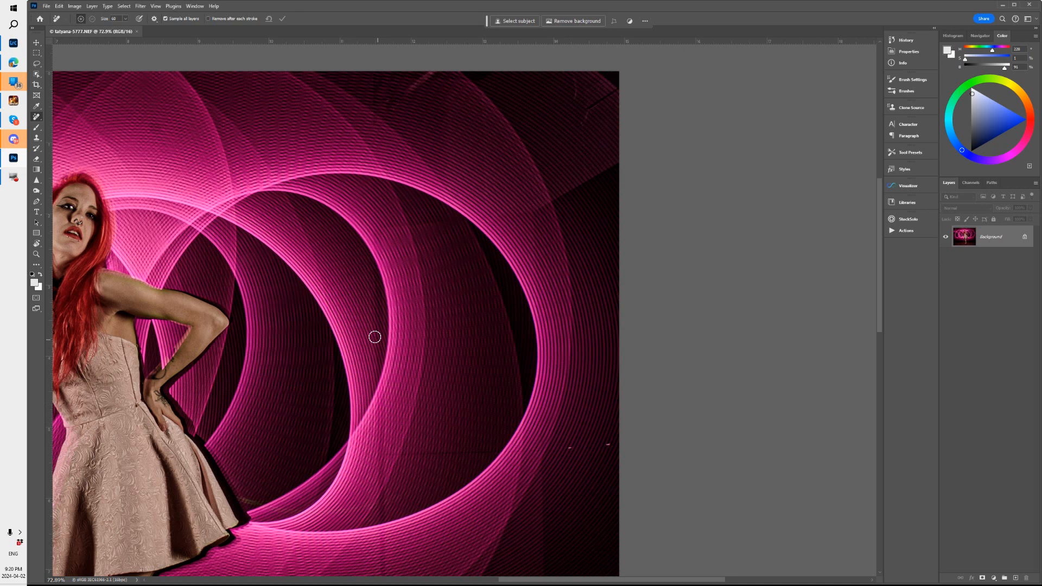
pyautogui.moveTo(442, 433); pyautogui.dragTo(484, 235)
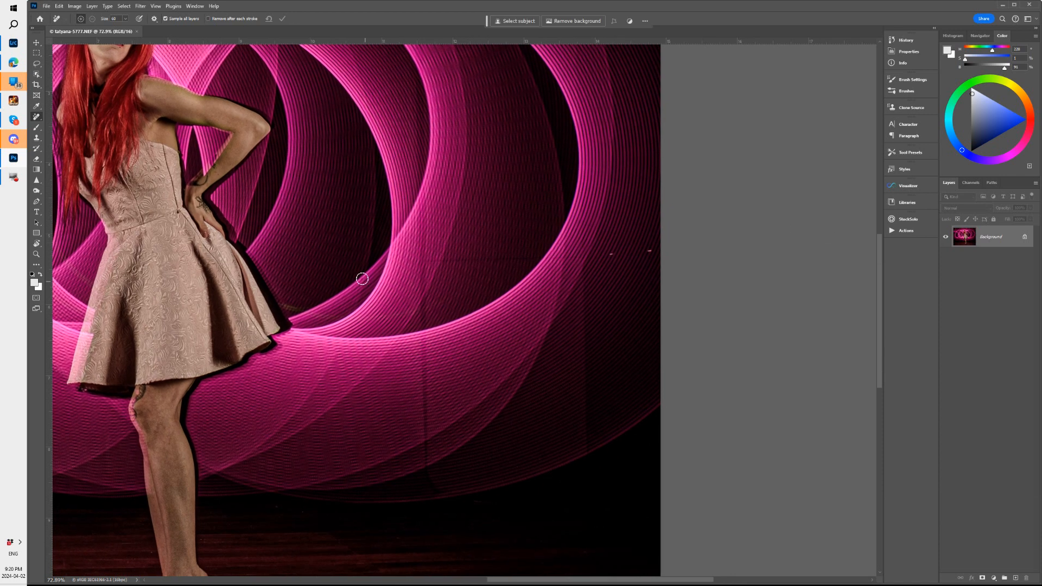
pyautogui.hotkey('ctrl', 'shift', 'n')
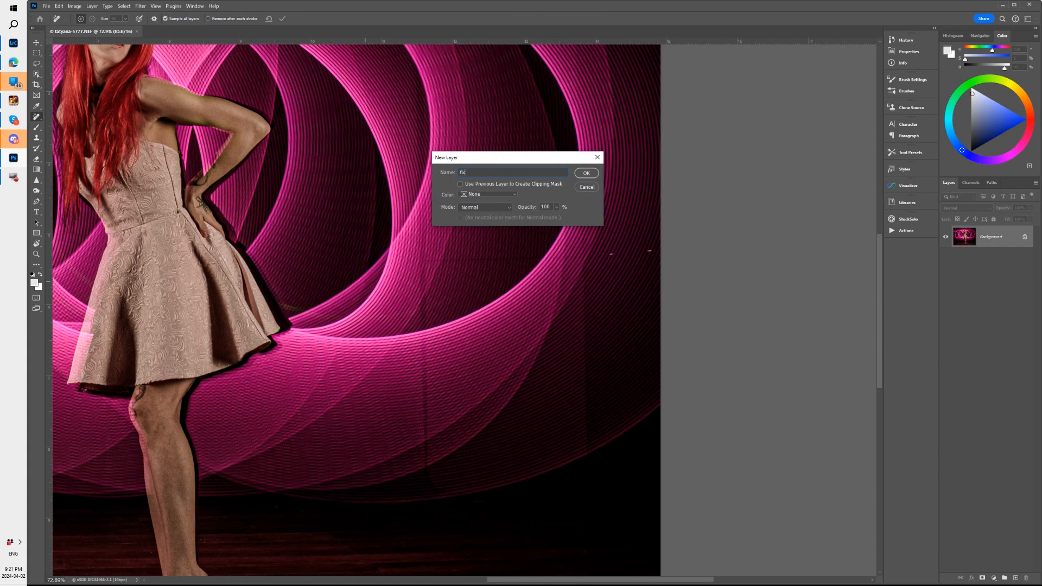
pyautogui.press('Return')
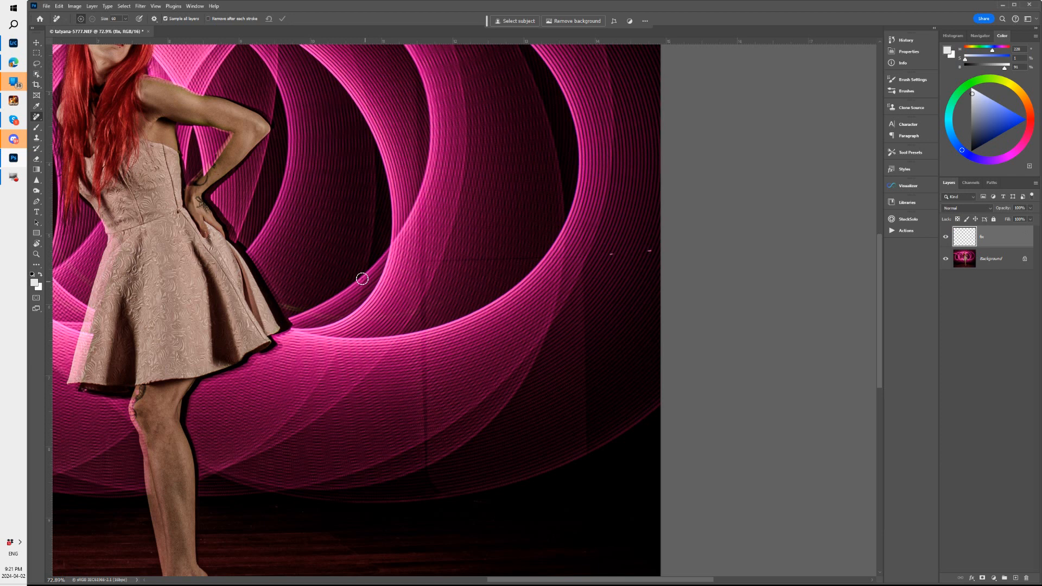
# With the Remove tool, mark the faint horizontal backdrop seam from beside the woman's dress to the photo's right edge
pyautogui.click(41, 120)
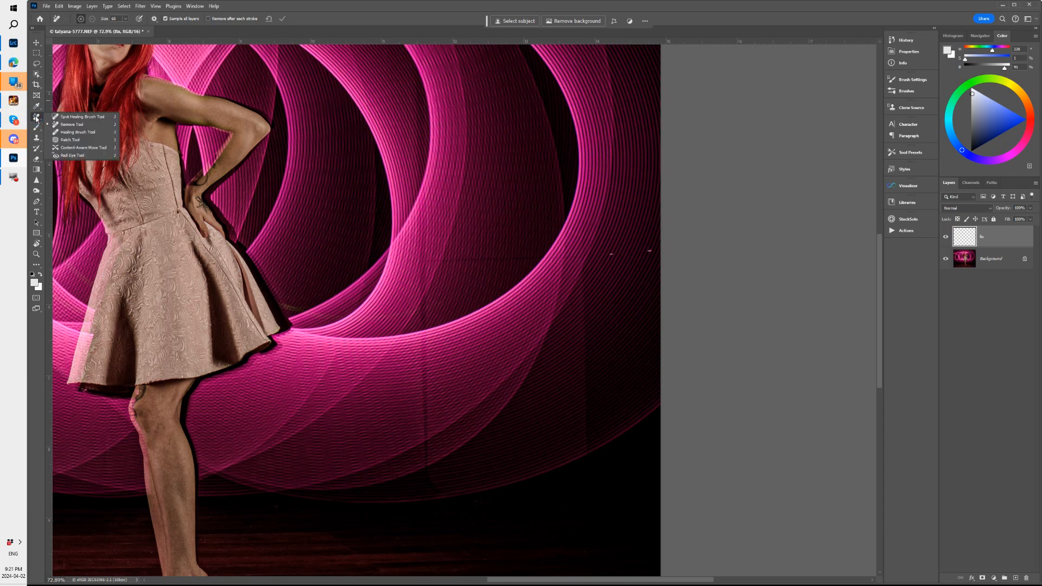
pyautogui.click(70, 125)
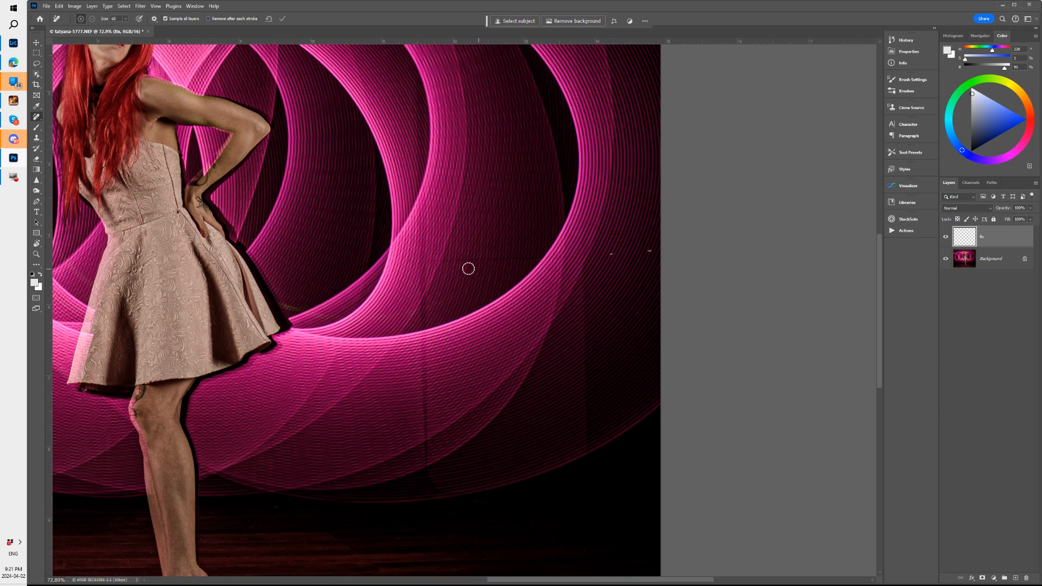
pyautogui.press('[')
pyautogui.click(429, 261)
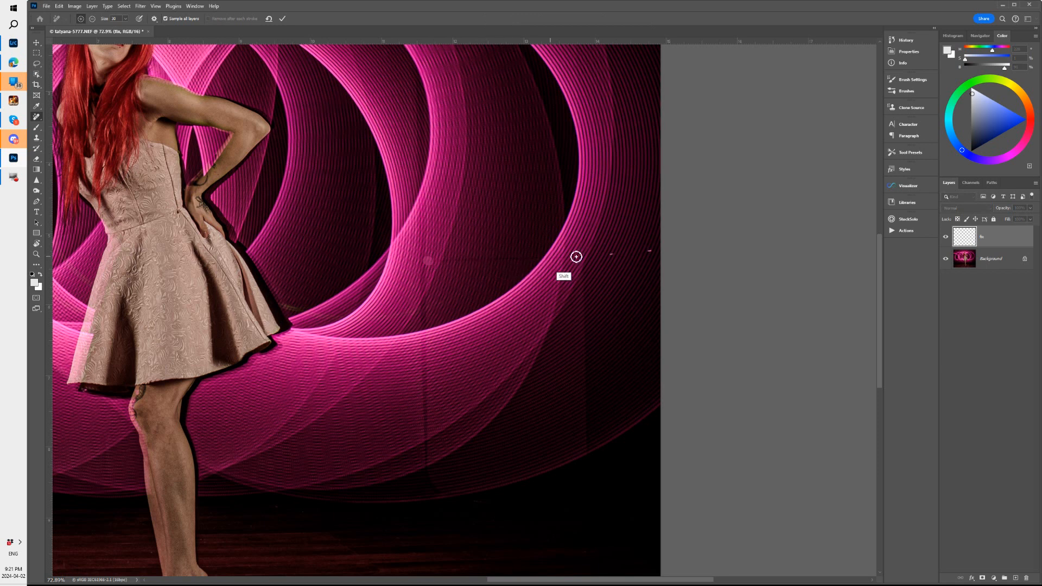
pyautogui.keyDown('shift'); pyautogui.click(659, 252); pyautogui.keyUp('shift')
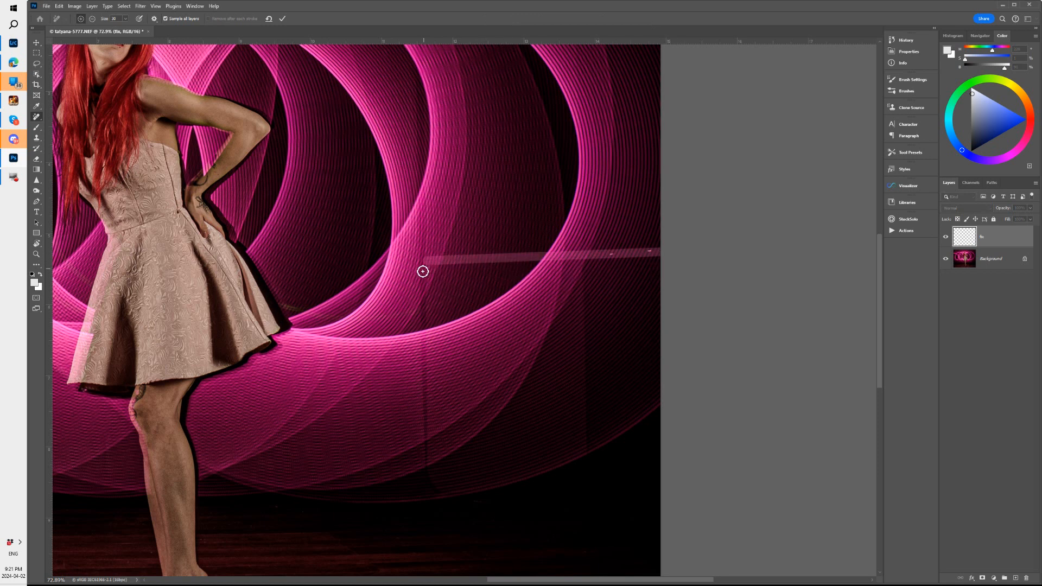
# Remove the marked horizontal seam together with the vertical seam it meets, and clean up the small leftover patch on the vertical one
pyautogui.press(']')
pyautogui.moveTo(434, 489); pyautogui.dragTo(424, 466)
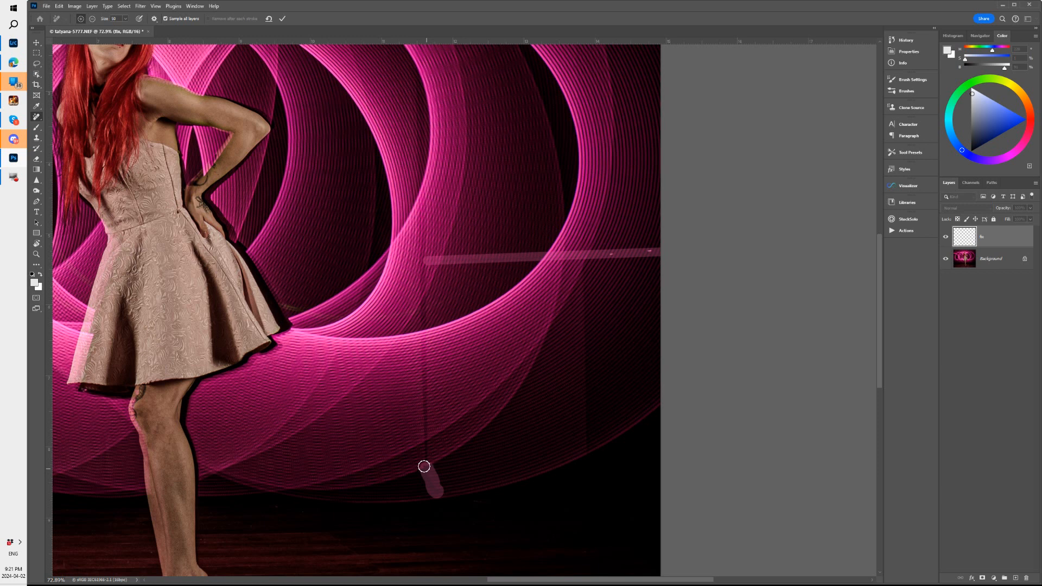
pyautogui.keyDown('shift'); pyautogui.click(421, 220); pyautogui.keyUp('shift')
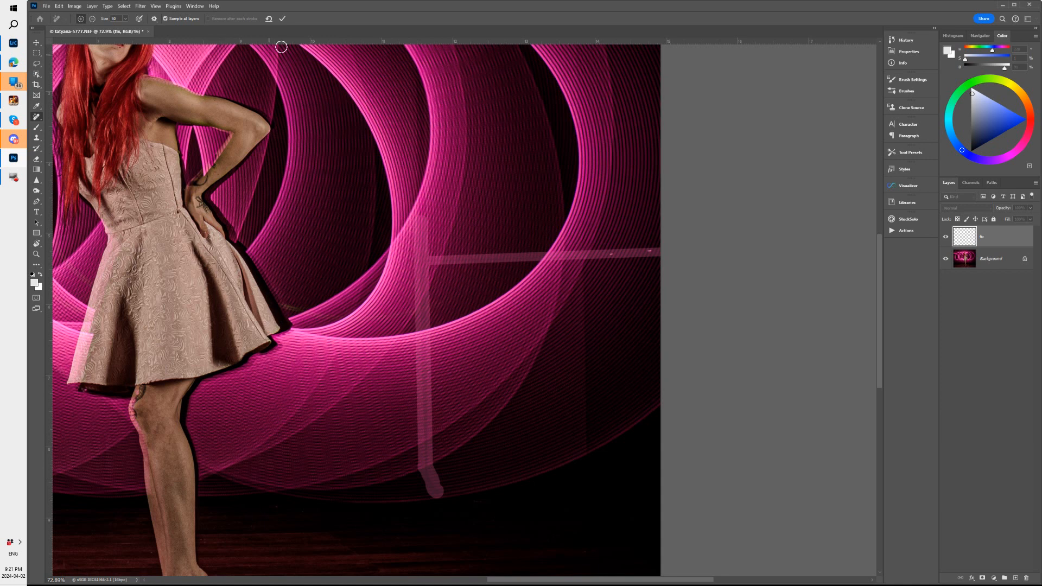
pyautogui.click(282, 19)
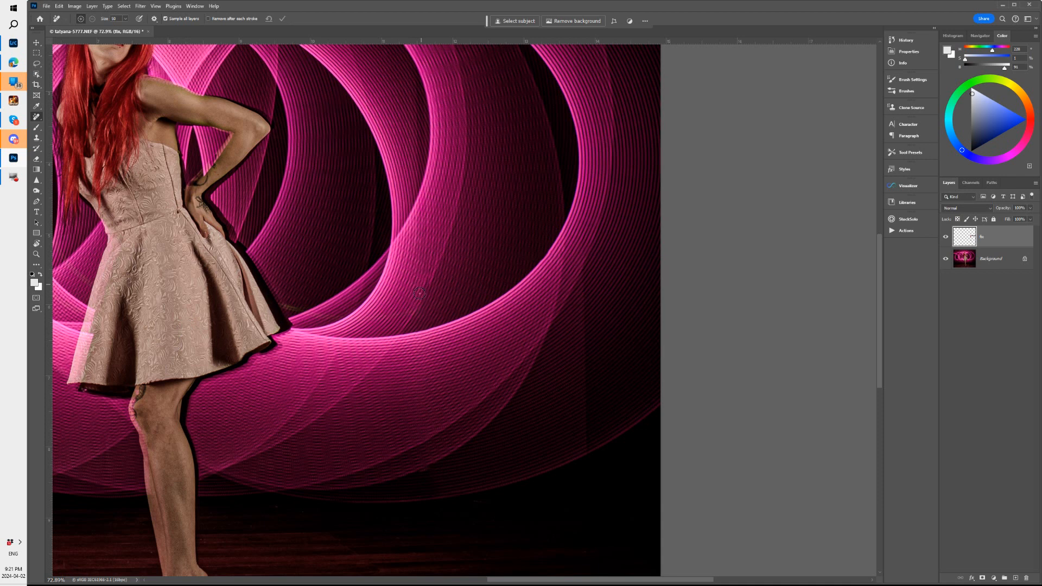
pyautogui.moveTo(428, 281); pyautogui.dragTo(421, 297)
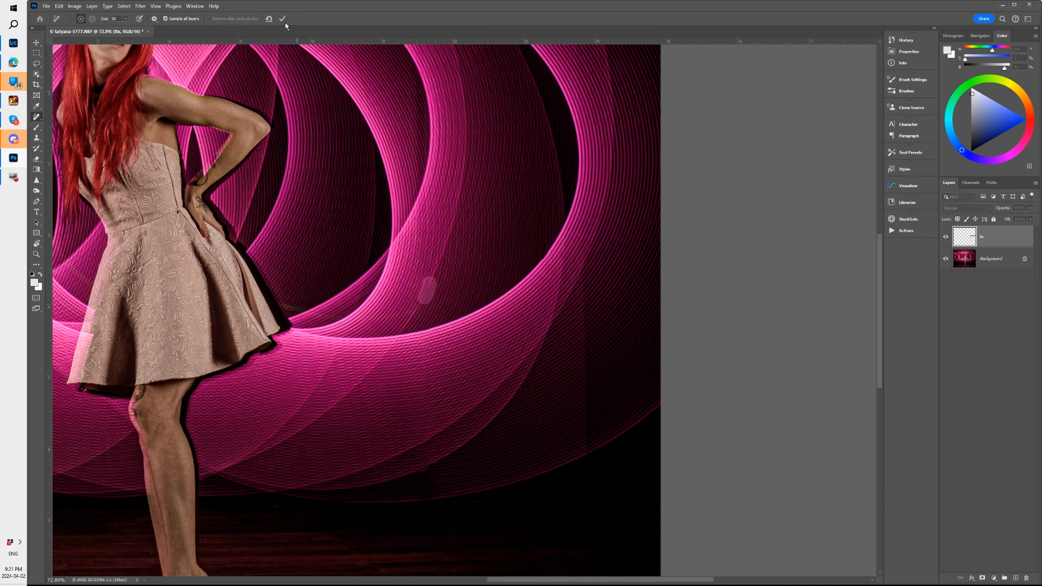
pyautogui.click(282, 19)
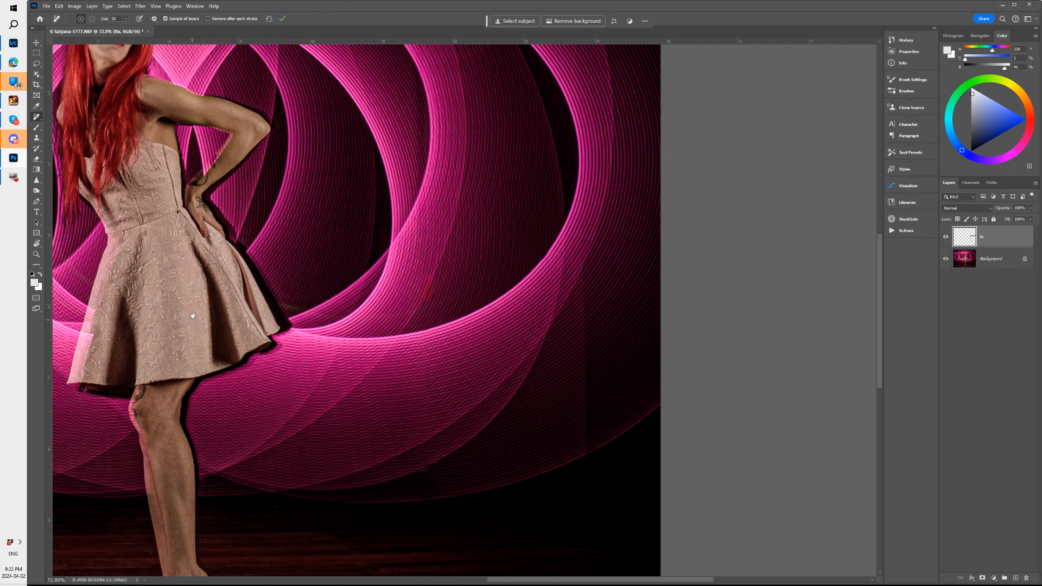
# Remove the two vertical streaks and the small mark above the leftmost light loops in the photo's upper left area
pyautogui.moveTo(182, 307); pyautogui.dragTo(832, 302)
pyautogui.moveTo(472, 307); pyautogui.dragTo(403, 464)
pyautogui.moveTo(437, 301); pyautogui.dragTo(437, 316)
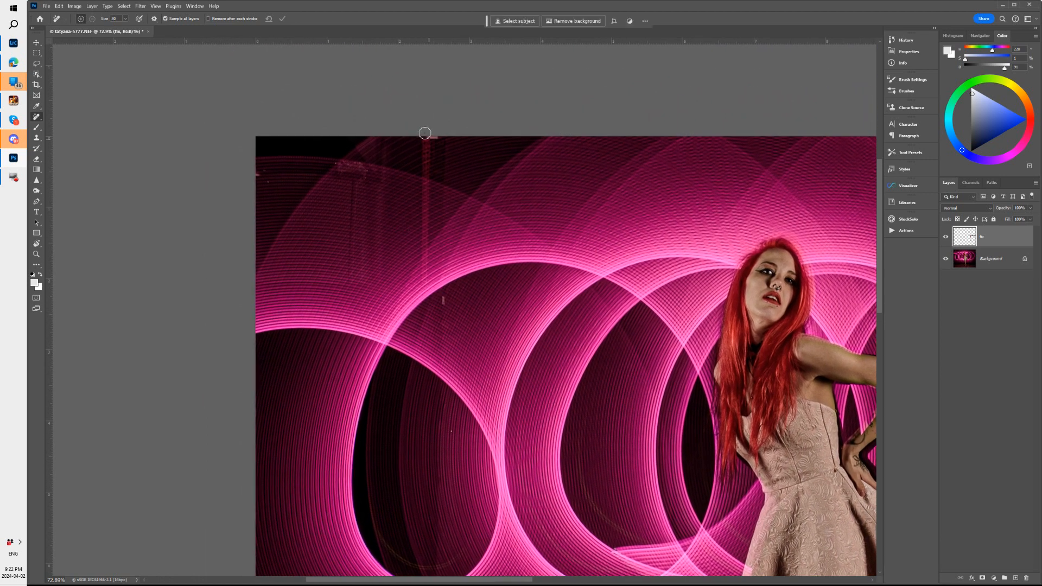
pyautogui.moveTo(437, 135)
pyautogui.mouseDown()
pyautogui.moveTo(423, 136)
pyautogui.moveTo(424, 146)
pyautogui.mouseUp()
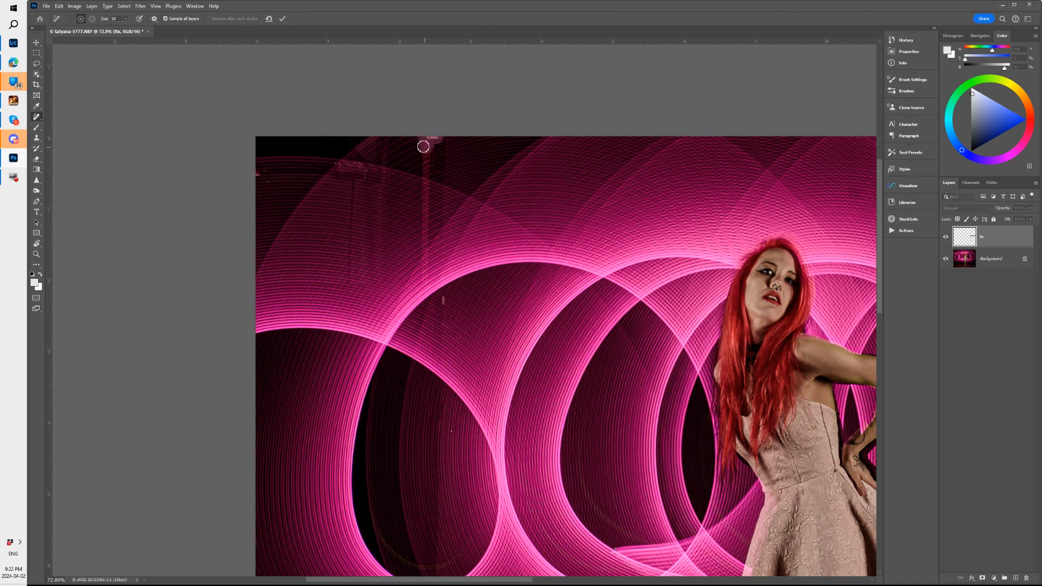
pyautogui.keyDown('shift'); pyautogui.click(426, 286); pyautogui.keyUp('shift')
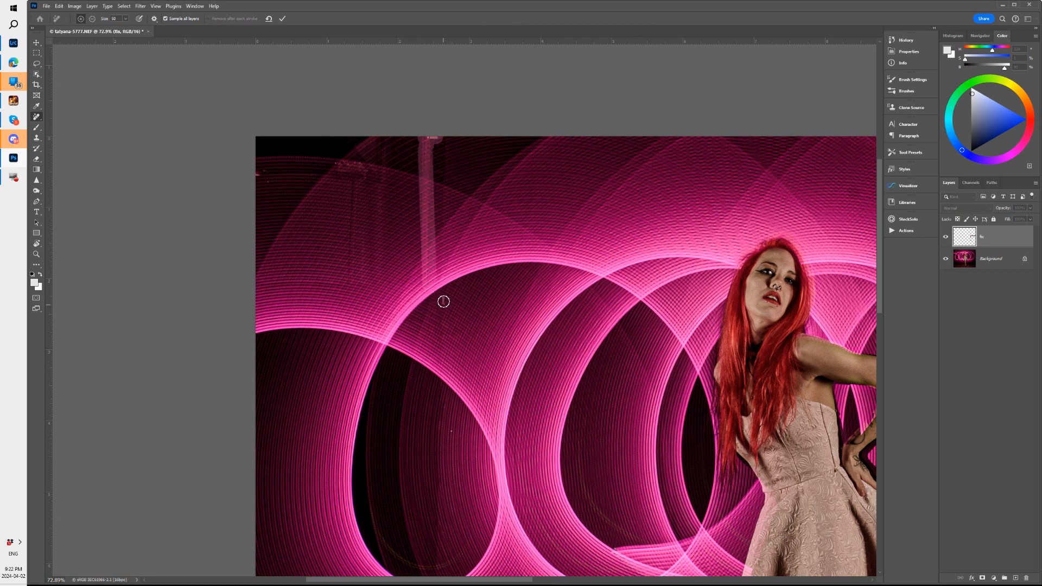
pyautogui.click(351, 184)
pyautogui.keyDown('shift'); pyautogui.click(352, 277); pyautogui.keyUp('shift')
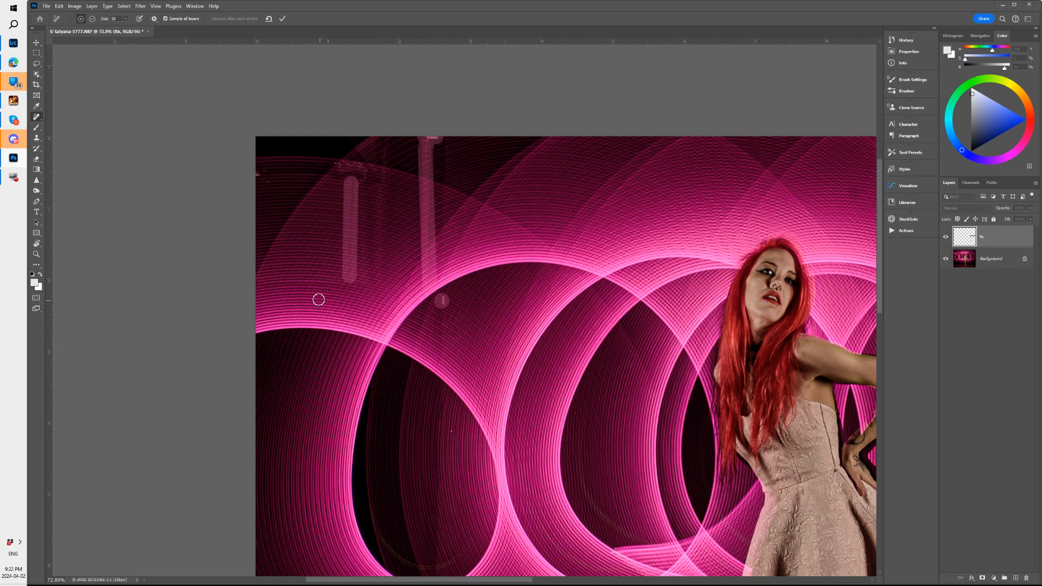
pyautogui.click(281, 19)
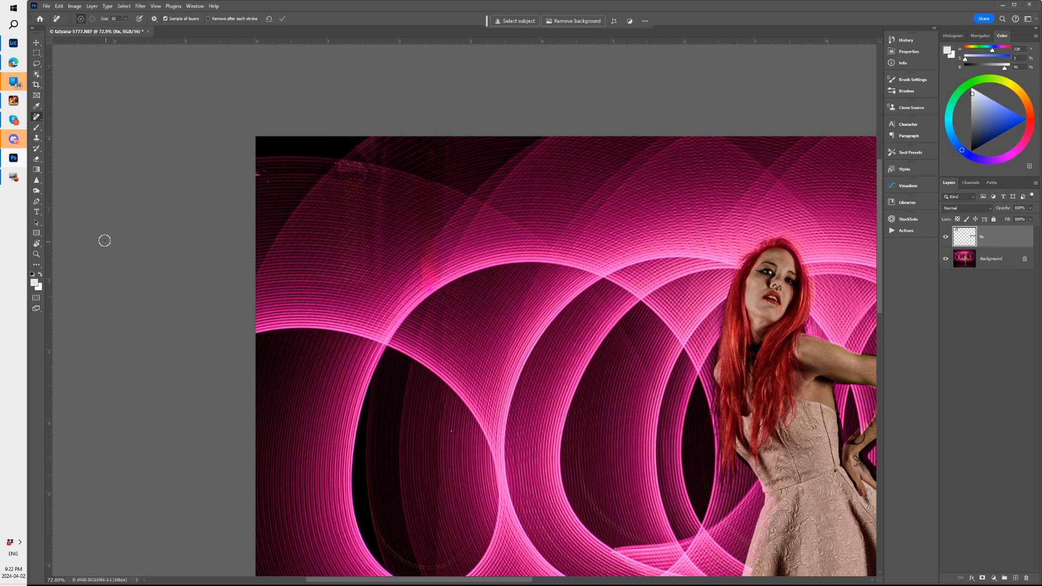
# Remove the tiny bright speck inside the leftmost dark loop using a smaller Remove tool brush
pyautogui.press('z')
pyautogui.moveTo(463, 257)
pyautogui.mouseDown()
pyautogui.moveTo(454, 256)
pyautogui.moveTo(494, 248)
pyautogui.moveTo(466, 248)
pyautogui.mouseUp()
pyautogui.press('j')
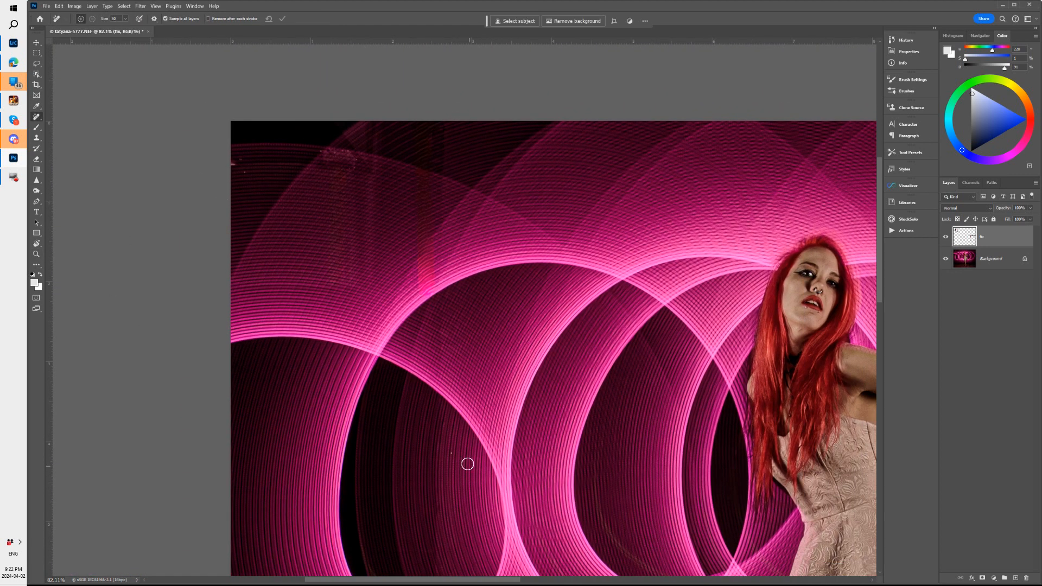
pyautogui.press('z')
pyautogui.moveTo(463, 453); pyautogui.dragTo(511, 436)
pyautogui.press('j')
pyautogui.press('[')
pyautogui.press('[')
pyautogui.click(421, 454)
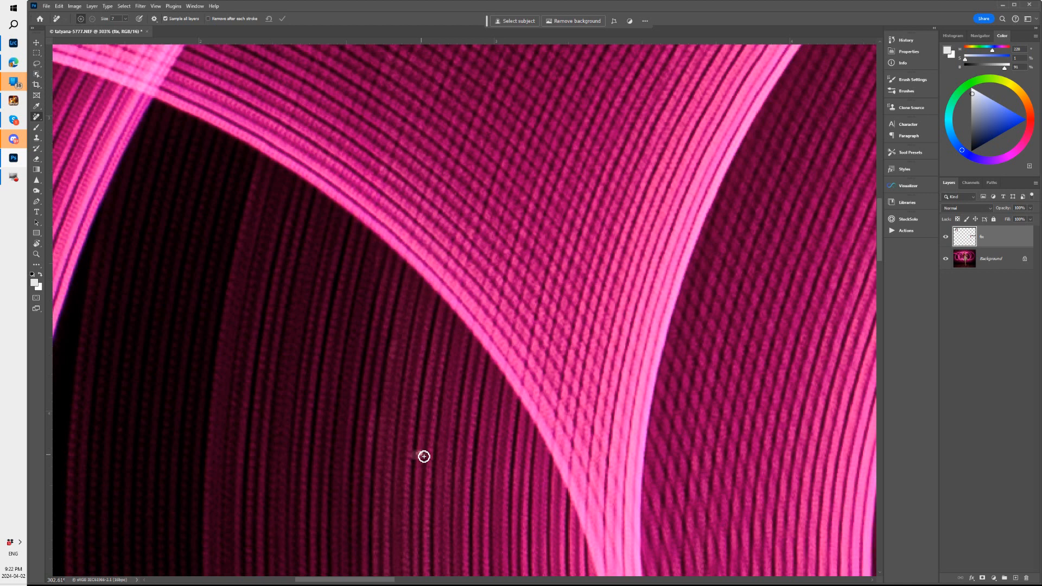
pyautogui.click(283, 19)
# Remove the bright specks at the photo's left edge near the top corner using a larger Remove tool brush
pyautogui.hotkey('ctrl', '-')
pyautogui.hotkey('ctrl', '-')
pyautogui.hotkey('ctrl', '-')
pyautogui.hotkey('ctrl', '-')
pyautogui.hotkey('ctrl', '-')
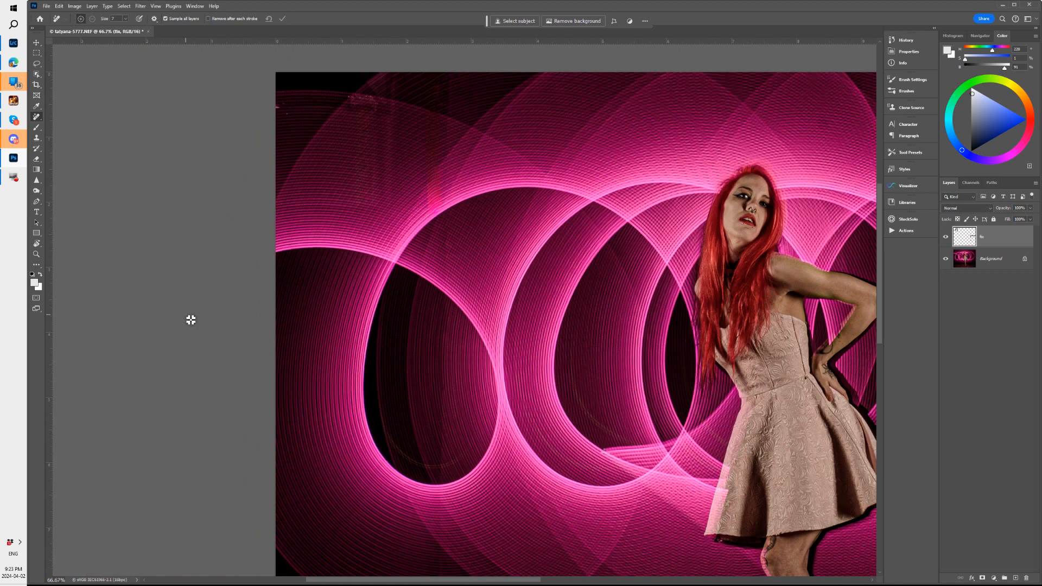
pyautogui.moveTo(378, 404); pyautogui.dragTo(63, 184)
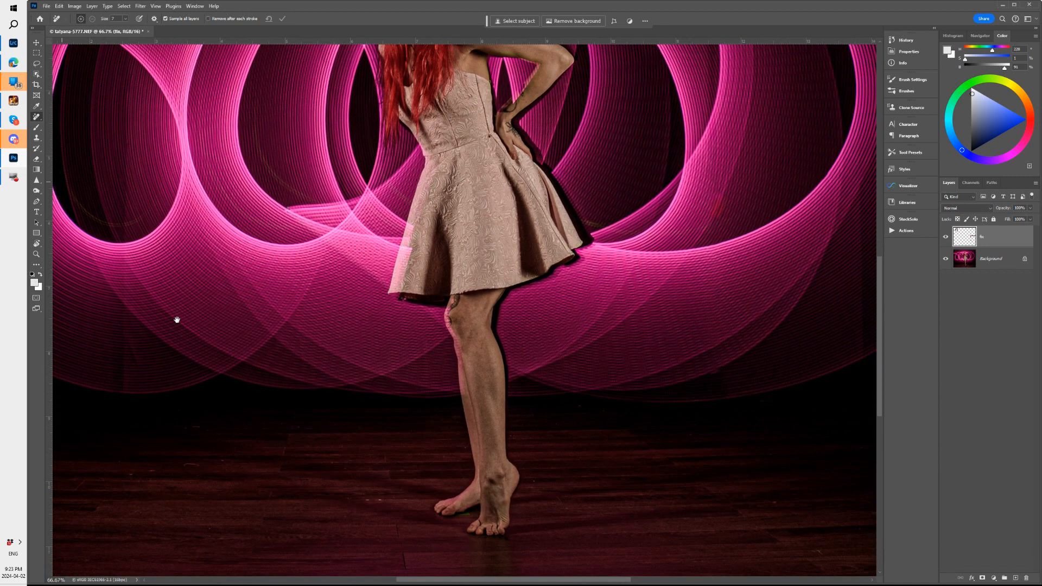
pyautogui.moveTo(219, 282); pyautogui.dragTo(354, 514)
pyautogui.moveTo(372, 342); pyautogui.dragTo(369, 342)
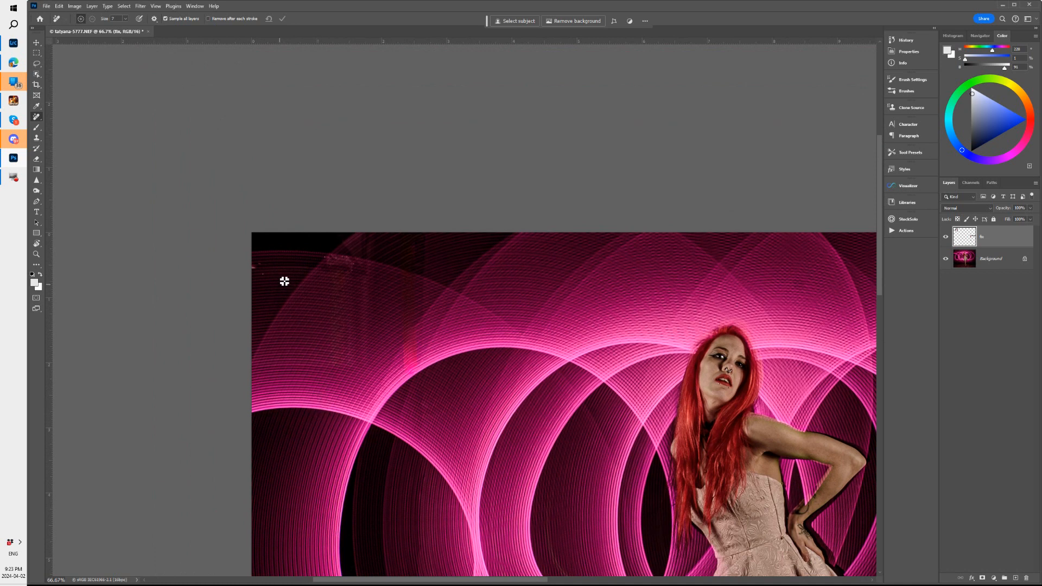
pyautogui.press(']')
pyautogui.press(']')
pyautogui.press(']')
pyautogui.press(']')
pyautogui.press(']')
pyautogui.press(']')
pyautogui.moveTo(249, 267); pyautogui.dragTo(266, 266)
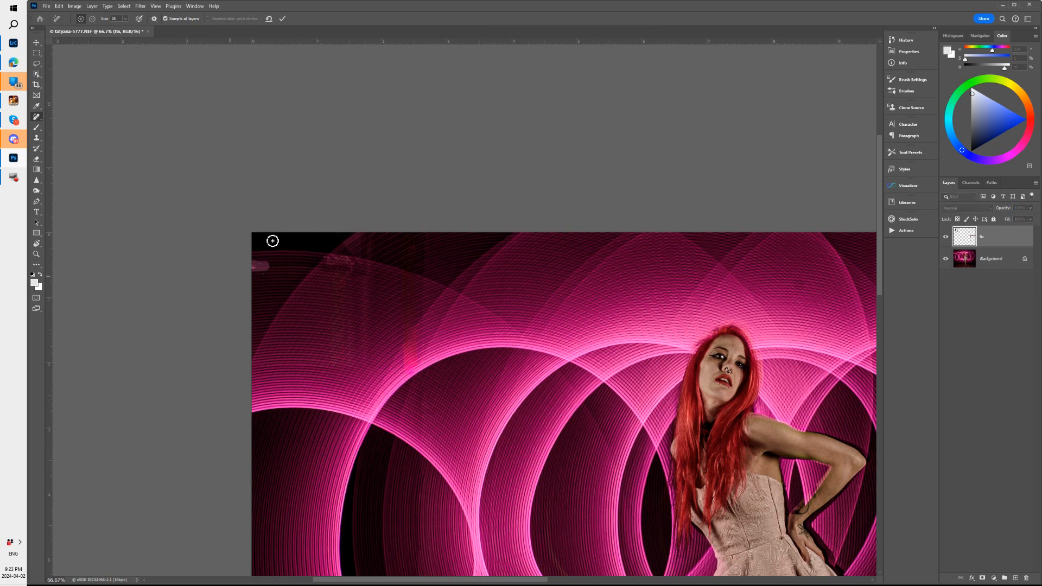
pyautogui.click(282, 19)
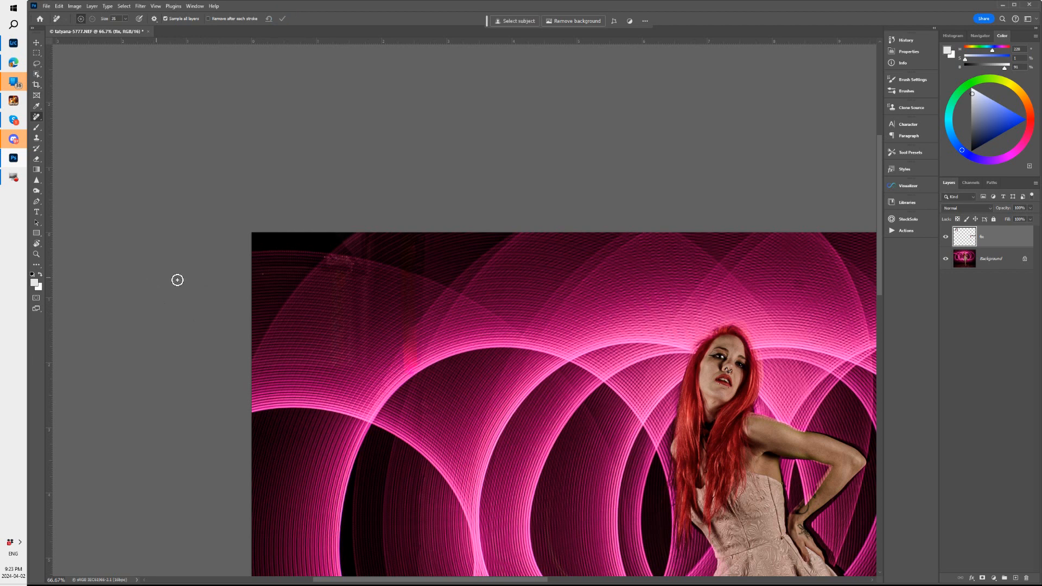
# Remove the reddish smudge near the photo's upper left and the streak running from it to the top edge
pyautogui.moveTo(366, 230)
pyautogui.mouseDown()
pyautogui.moveTo(363, 274)
pyautogui.moveTo(327, 271)
pyautogui.moveTo(351, 271)
pyautogui.mouseUp()
pyautogui.moveTo(362, 259); pyautogui.dragTo(365, 230)
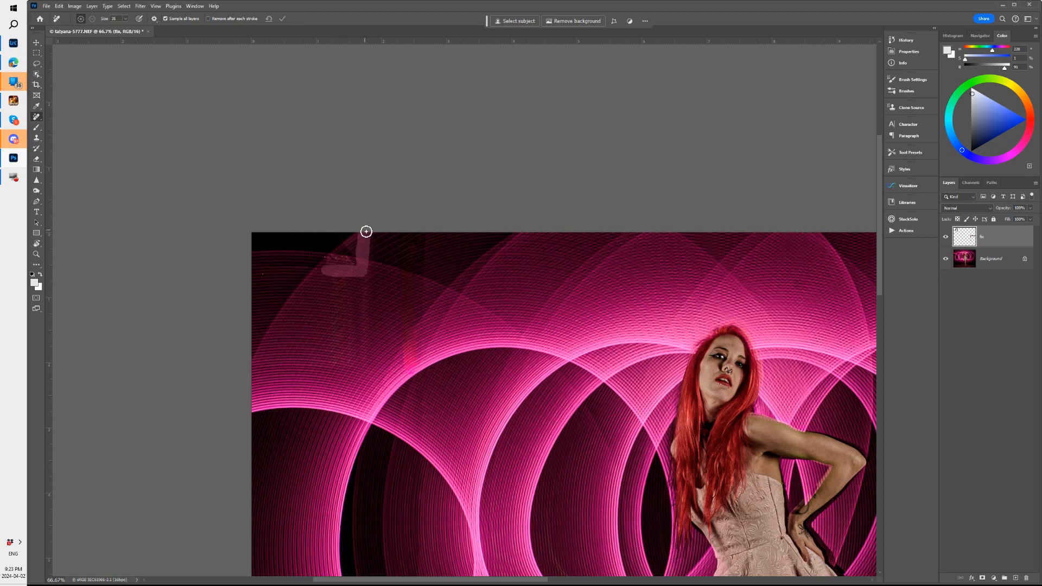
pyautogui.click(283, 19)
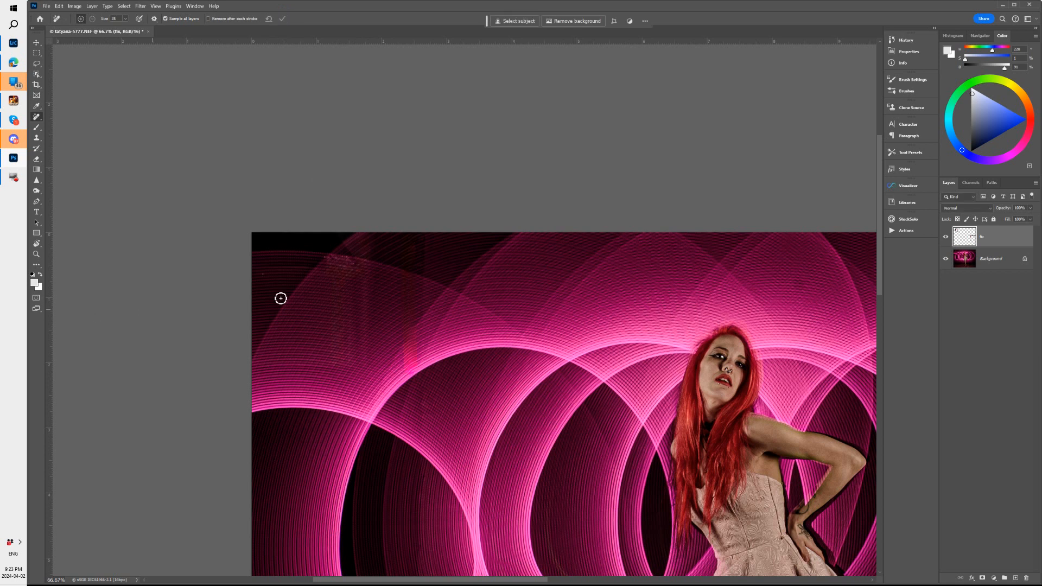
# Remove the light diagonal streak at the photo's top edge, above the rightmost light loops
pyautogui.hotkey('ctrl', '0')
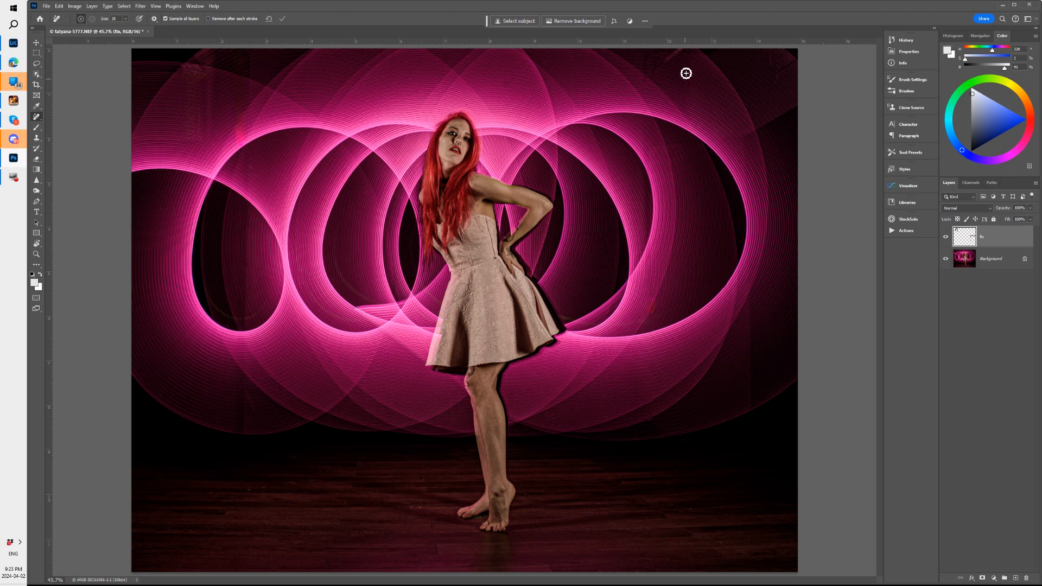
pyautogui.press('z')
pyautogui.moveTo(682, 58); pyautogui.dragTo(737, 43)
pyautogui.press('j')
pyautogui.press('space')
pyautogui.moveTo(672, 92)
pyautogui.mouseDown()
pyautogui.moveTo(569, 200)
pyautogui.moveTo(541, 301)
pyautogui.mouseUp()
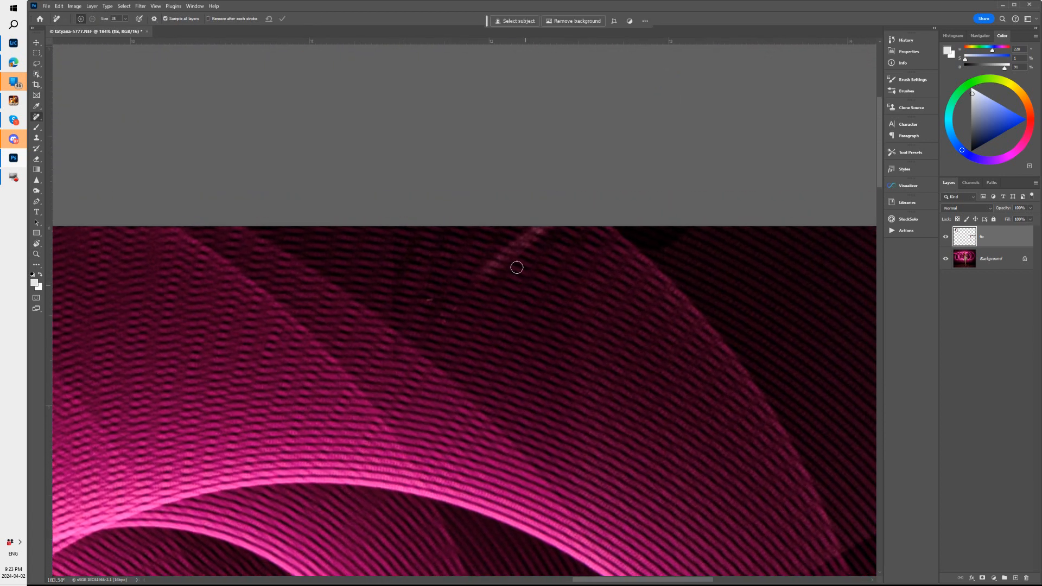
pyautogui.moveTo(477, 287); pyautogui.dragTo(549, 206)
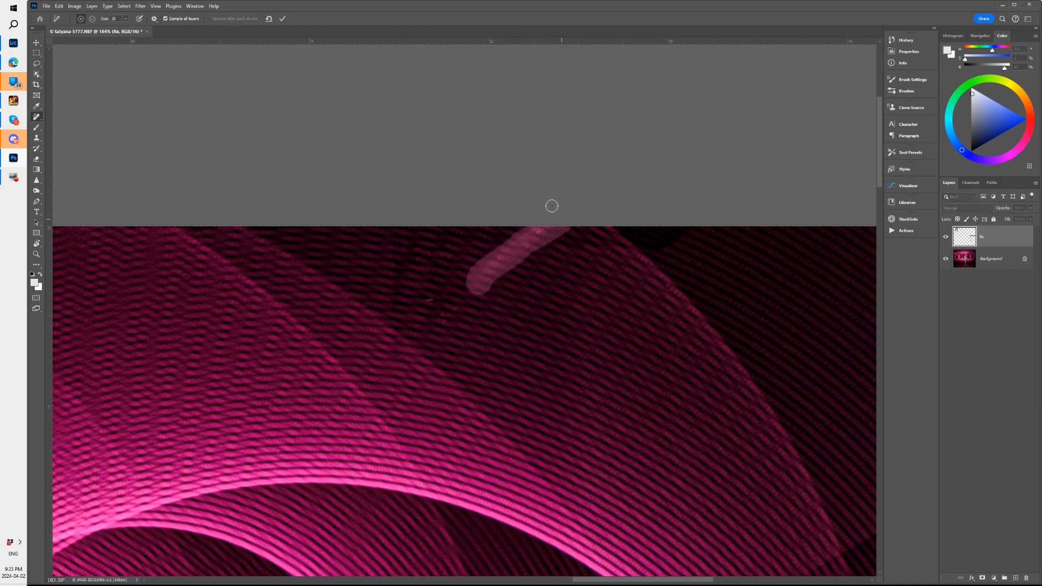
pyautogui.click(283, 19)
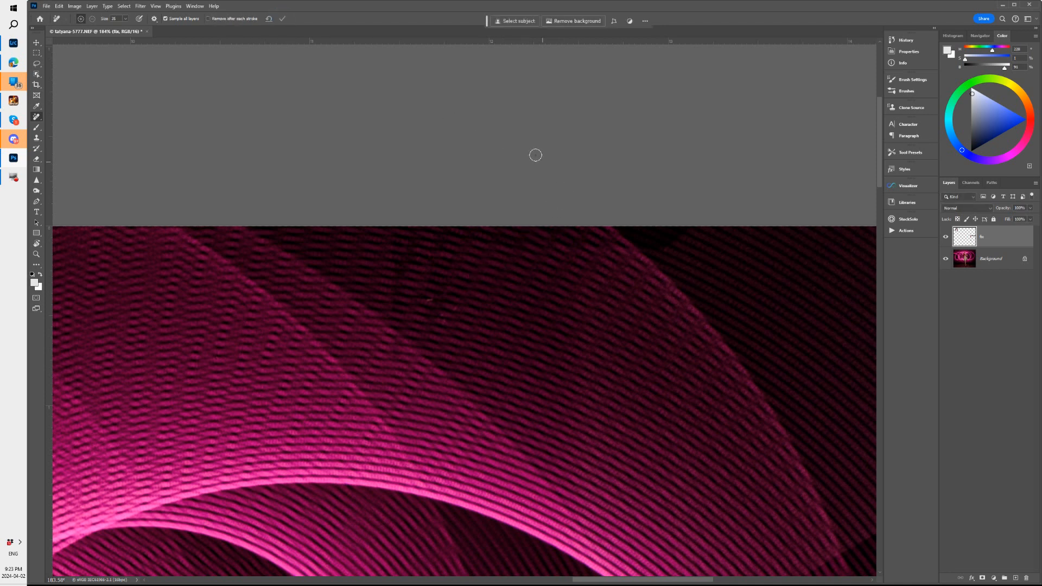
# Remove the diagonal streak, short vertical mark and small specks in the photo's top right corner, and return to the full image
pyautogui.moveTo(691, 286); pyautogui.dragTo(279, 261)
pyautogui.moveTo(493, 318)
pyautogui.mouseDown()
pyautogui.moveTo(521, 282)
pyautogui.moveTo(584, 241)
pyautogui.mouseUp()
pyautogui.moveTo(462, 271); pyautogui.dragTo(466, 218)
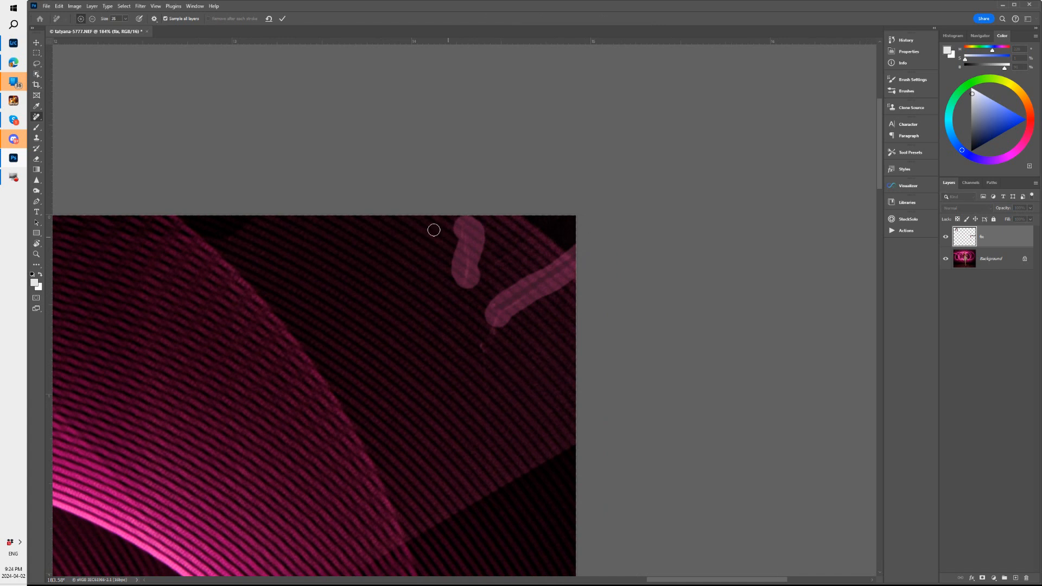
pyautogui.moveTo(480, 332); pyautogui.dragTo(481, 346)
pyautogui.click(282, 18)
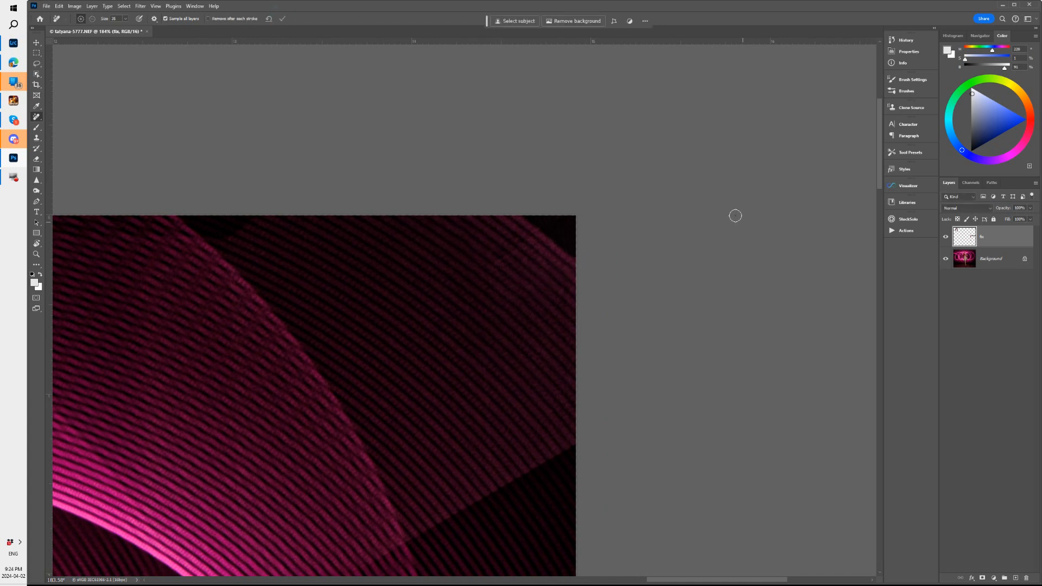
pyautogui.hotkey('ctrl', '0')
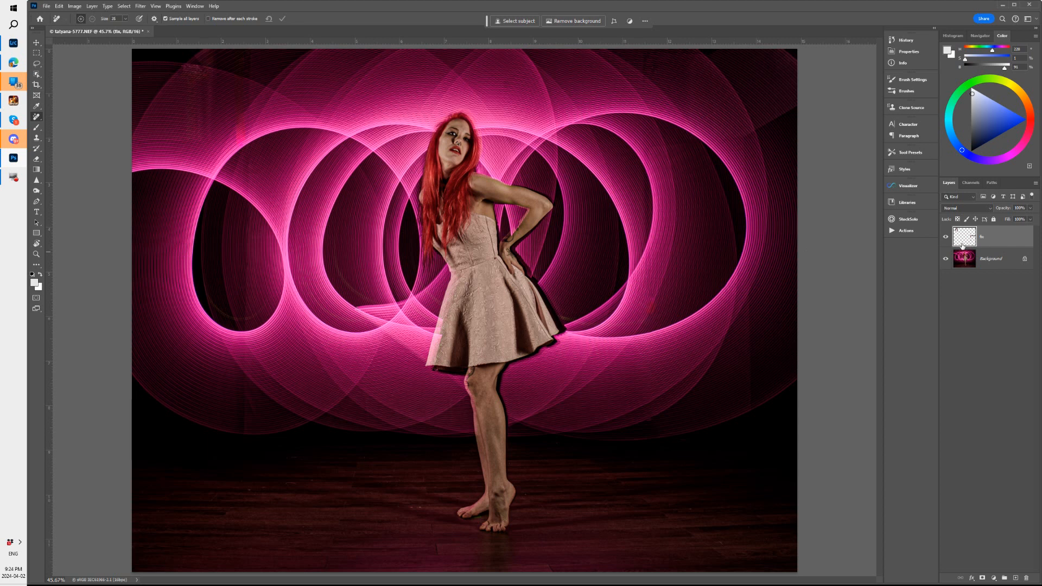
# Compare the photo with and without the retouching layer by toggling that layer's visibility, leaving it shown
pyautogui.click(945, 238)
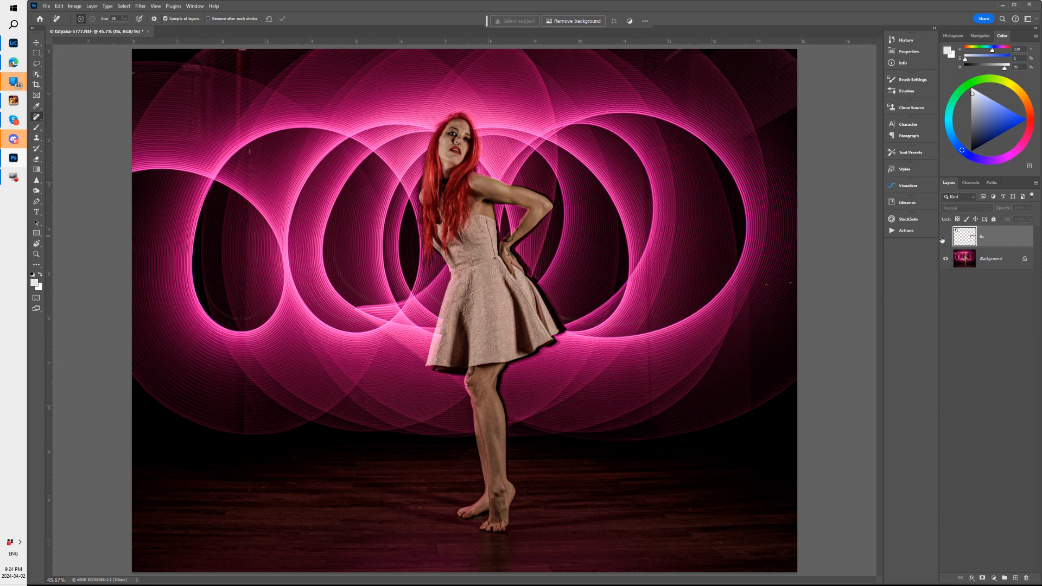
pyautogui.click(945, 239)
pyautogui.click(945, 238)
pyautogui.click(946, 237)
pyautogui.click(941, 238)
pyautogui.click(942, 239)
pyautogui.click(946, 239)
pyautogui.click(943, 239)
pyautogui.click(943, 239)
pyautogui.click(944, 239)
pyautogui.click(945, 240)
pyautogui.click(946, 240)
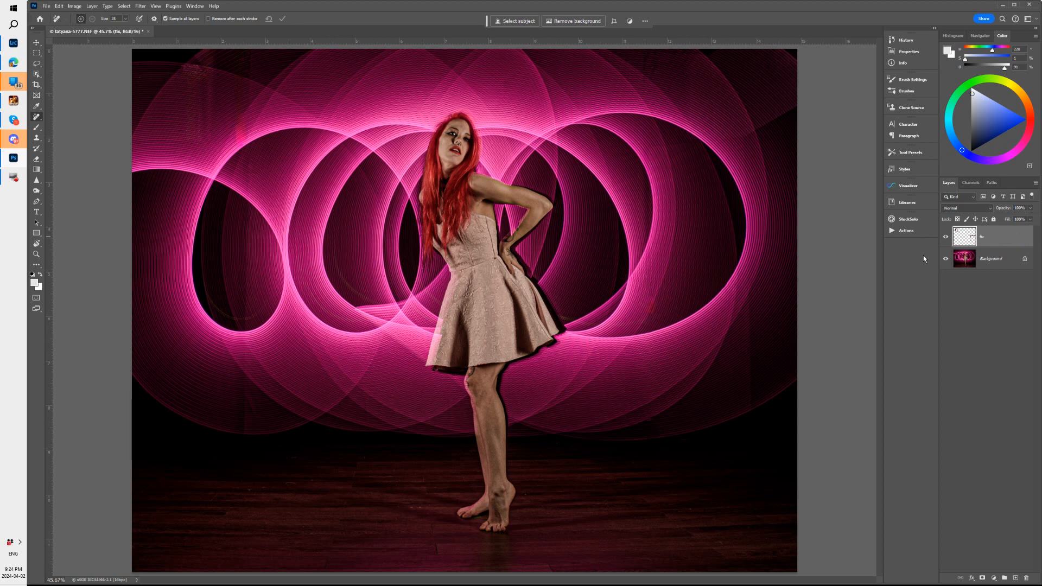
# Stamp all visible layers into a new layer, lasso the photo's upper left corner, and run Generative Fill on it without a prompt
pyautogui.hotkey('ctrl', 'shift', 'alt', 'e')
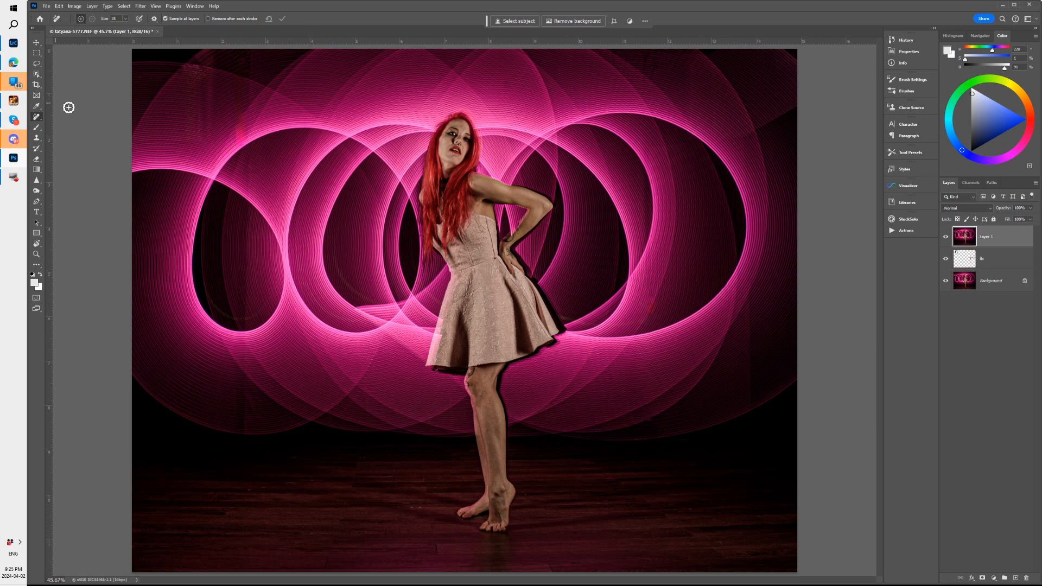
pyautogui.click(37, 63)
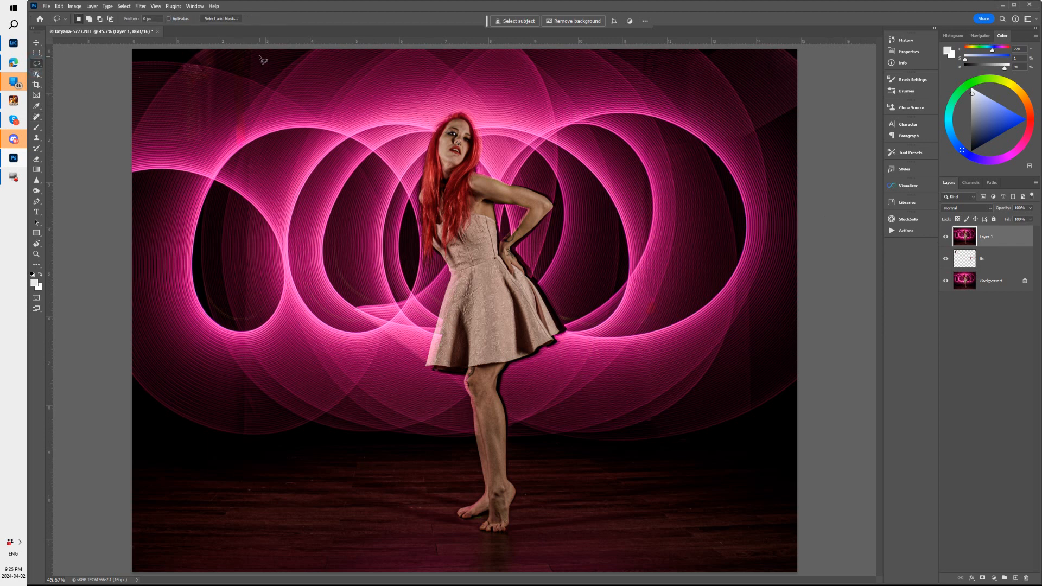
pyautogui.moveTo(256, 50)
pyautogui.mouseDown()
pyautogui.moveTo(251, 139)
pyautogui.moveTo(220, 155)
pyautogui.moveTo(126, 156)
pyautogui.moveTo(101, 128)
pyautogui.moveTo(97, 69)
pyautogui.moveTo(111, 34)
pyautogui.moveTo(252, 19)
pyautogui.mouseUp()
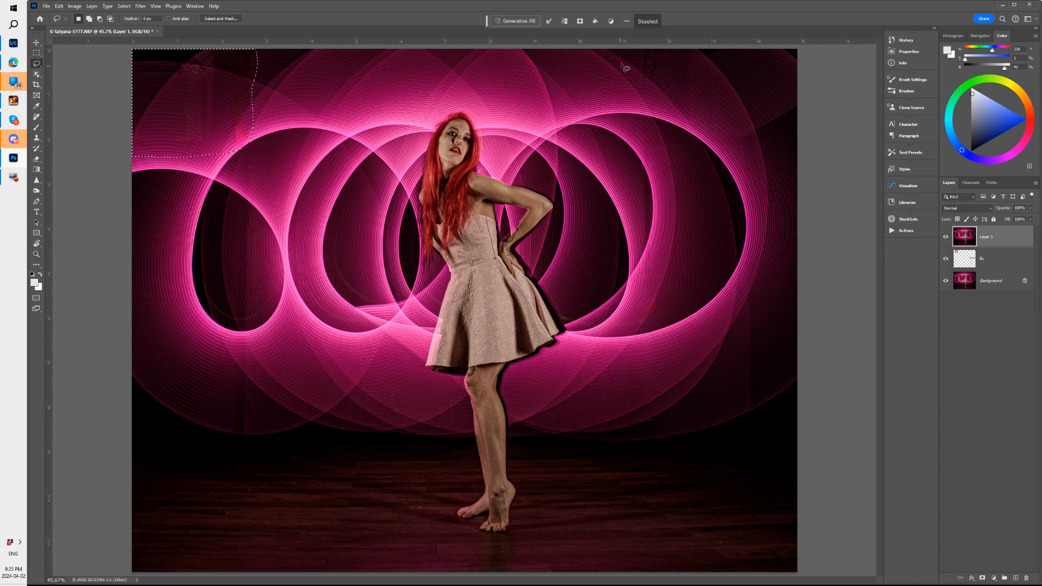
pyautogui.click(516, 22)
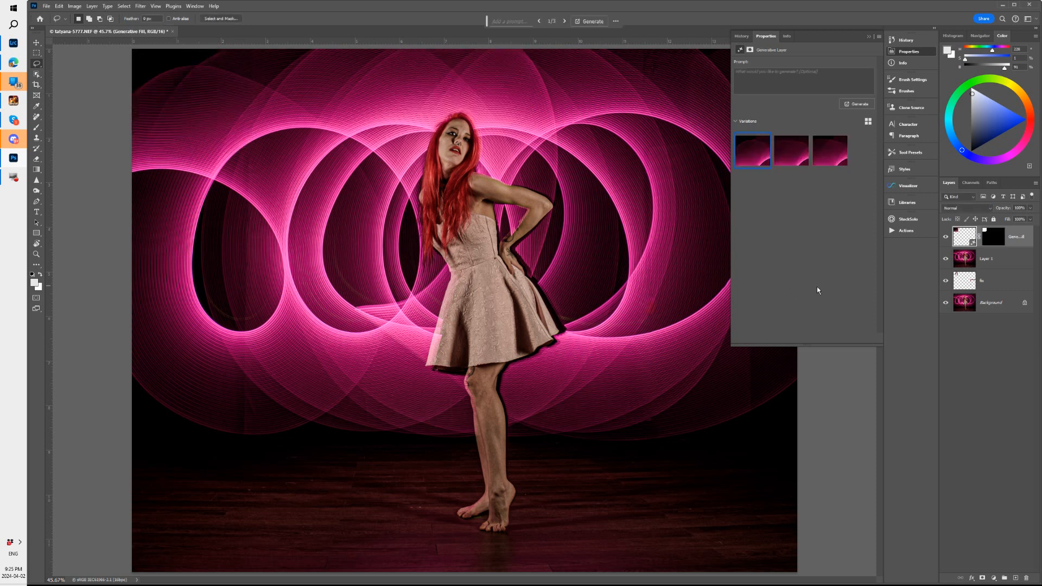
# Compare the generated variations for the upper left corner, choose the third, and inspect its blend with the light loops up close
pyautogui.click(787, 158)
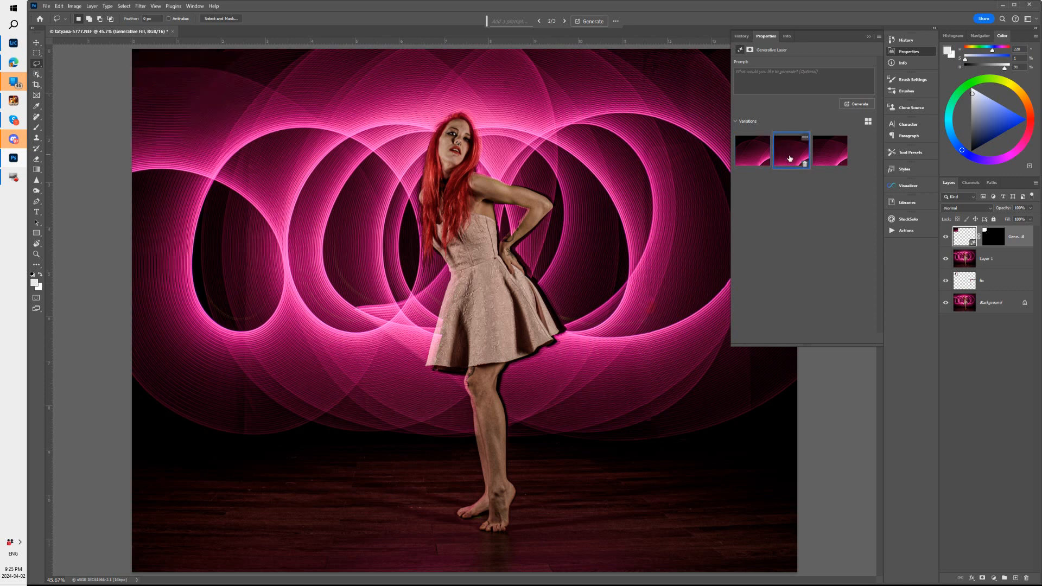
pyautogui.click(836, 157)
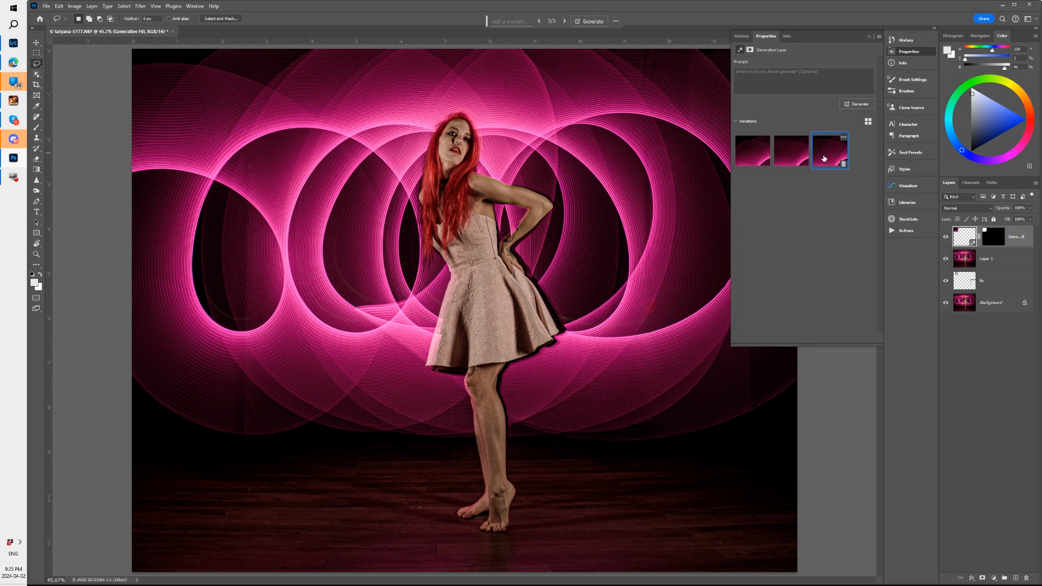
pyautogui.click(791, 155)
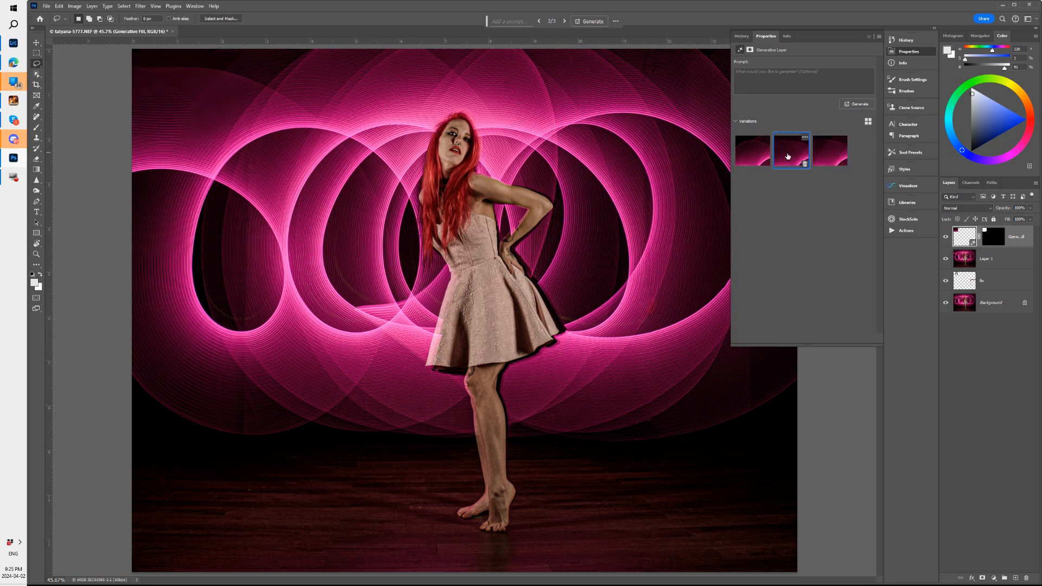
pyautogui.click(829, 153)
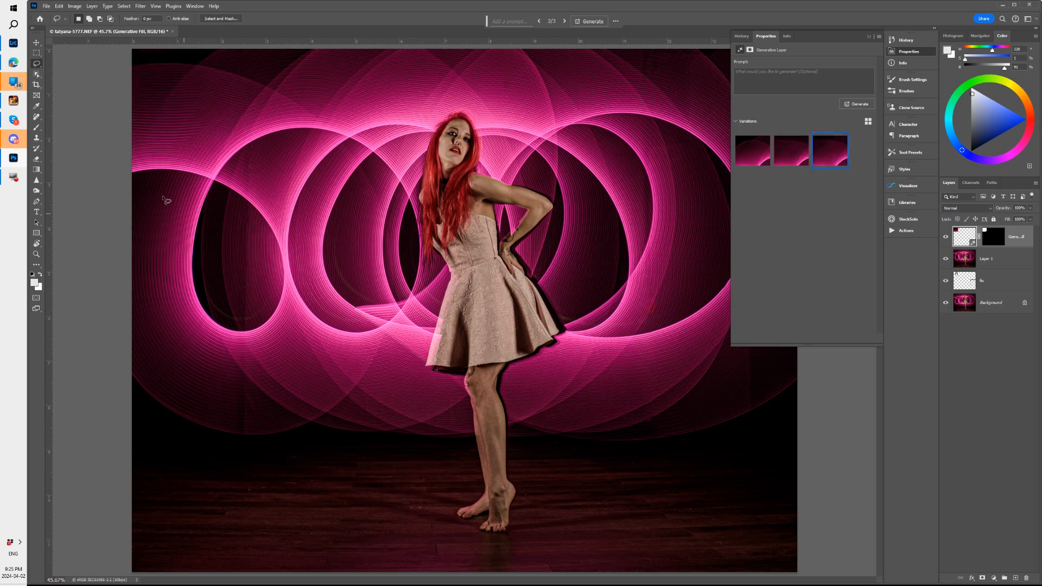
pyautogui.press('z')
pyautogui.moveTo(189, 167)
pyautogui.mouseDown()
pyautogui.moveTo(271, 176)
pyautogui.moveTo(384, 290)
pyautogui.moveTo(557, 358)
pyautogui.mouseUp()
pyautogui.press('l')
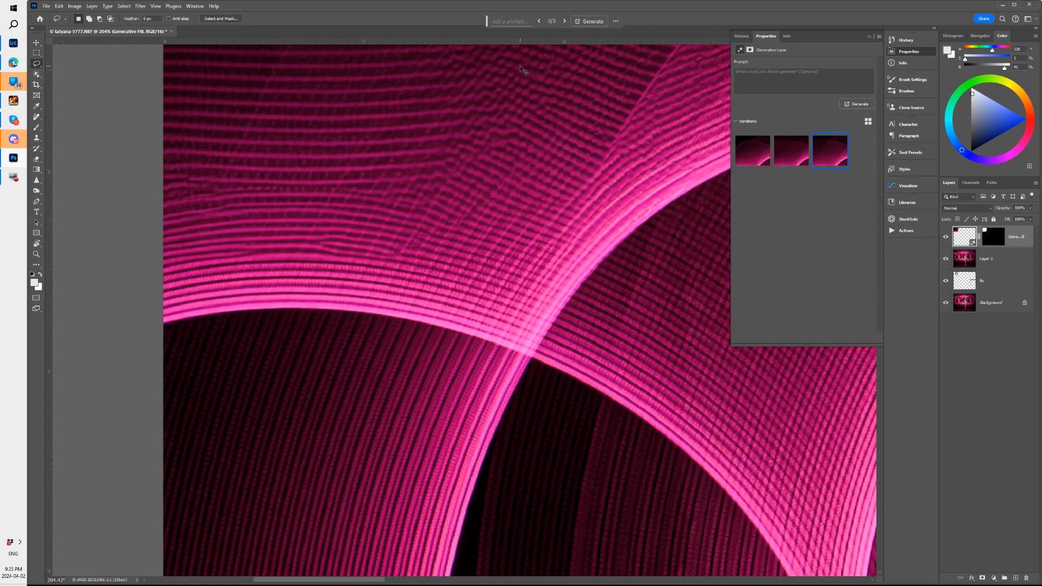
pyautogui.hotkey('ctrl', '0')
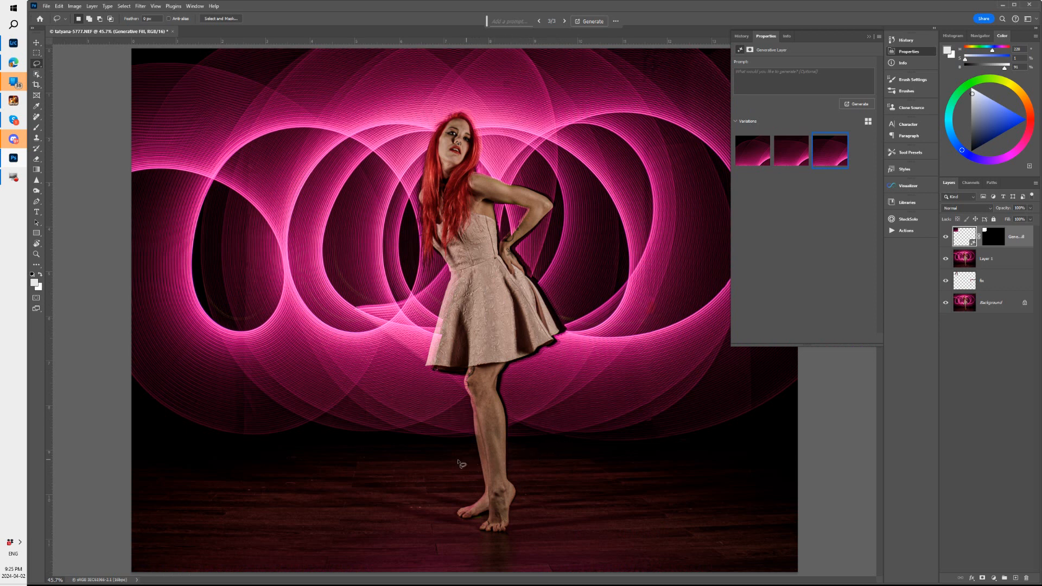
# Lasso the narrow vertical strip below the leftmost light loop and run Generative Fill on it without a prompt
pyautogui.moveTo(246, 442)
pyautogui.mouseDown()
pyautogui.moveTo(241, 362)
pyautogui.moveTo(227, 368)
pyautogui.moveTo(233, 444)
pyautogui.mouseUp()
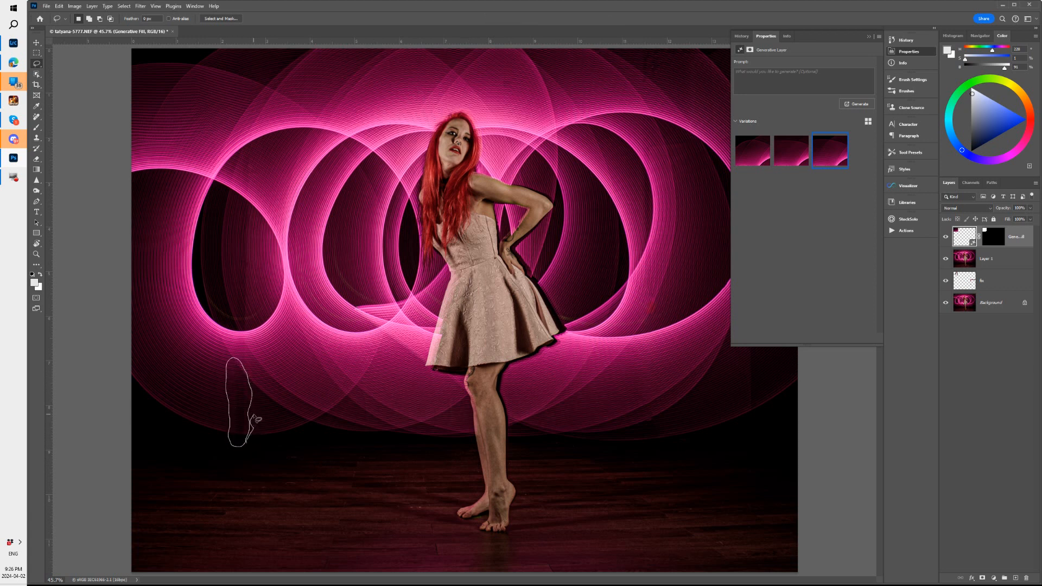
pyautogui.moveTo(253, 408); pyautogui.dragTo(253, 409)
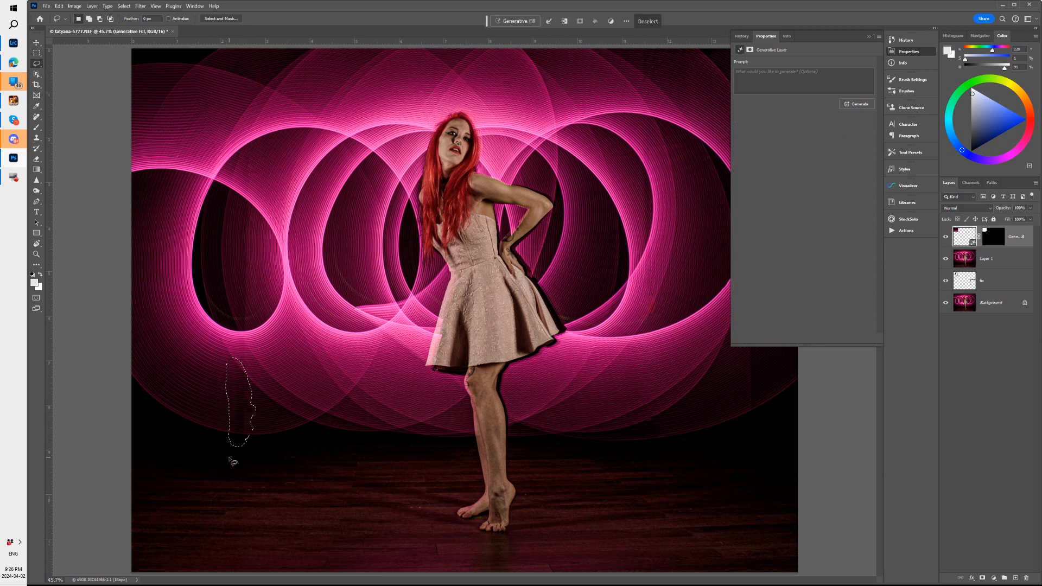
pyautogui.click(516, 22)
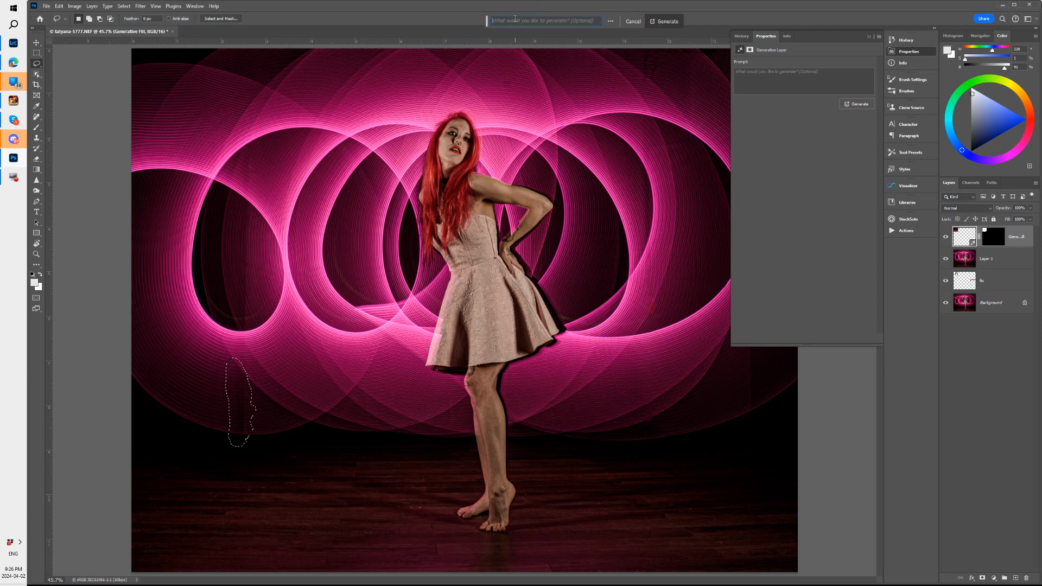
pyautogui.click(671, 22)
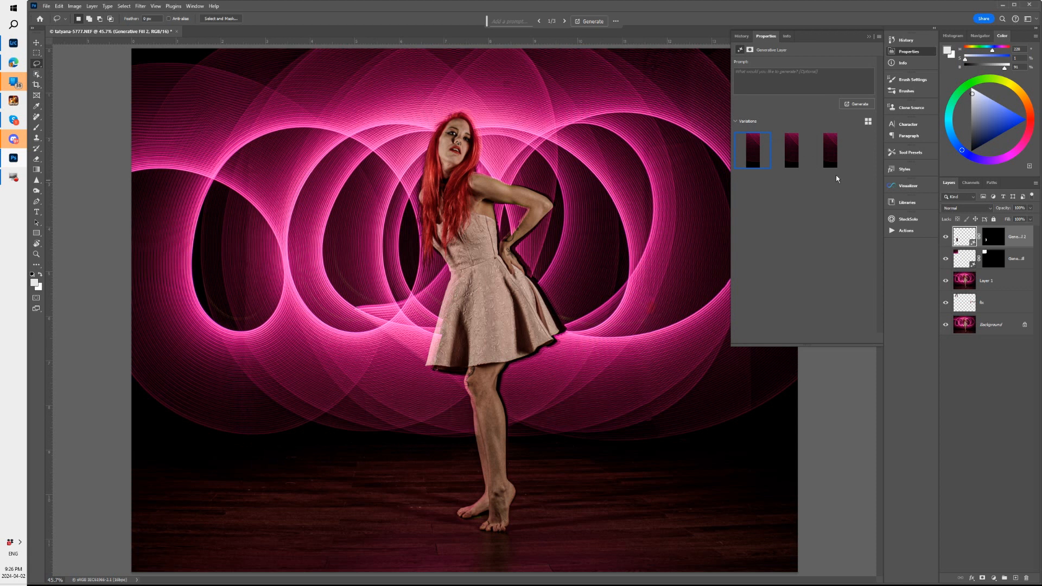
# Compare the generated variations for the strip below the leftmost loop up close and keep the second one
pyautogui.click(794, 156)
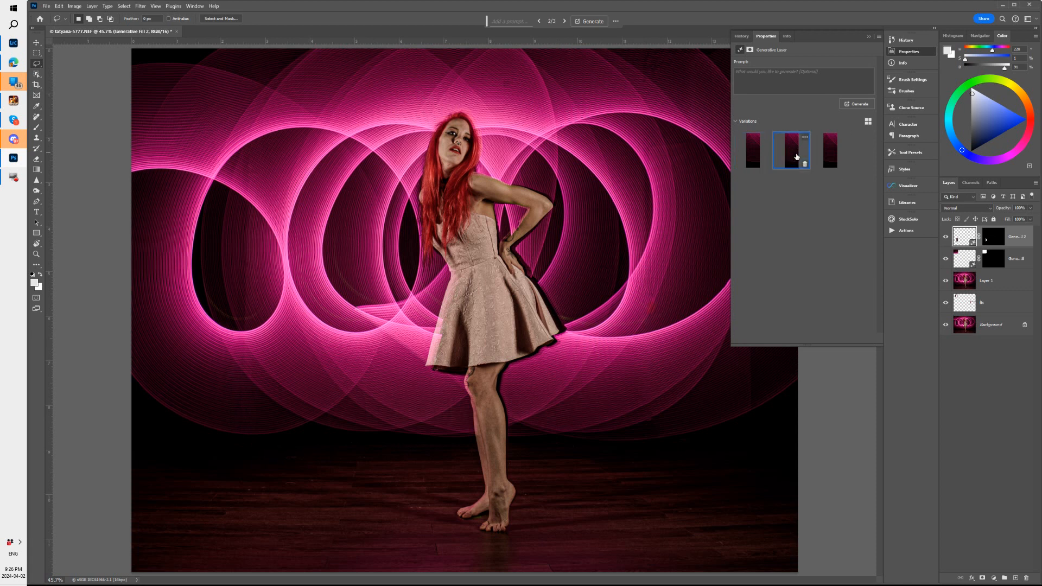
pyautogui.click(829, 155)
pyautogui.click(794, 156)
pyautogui.hotkey('ctrl', 'space')
pyautogui.moveTo(253, 406); pyautogui.dragTo(312, 369)
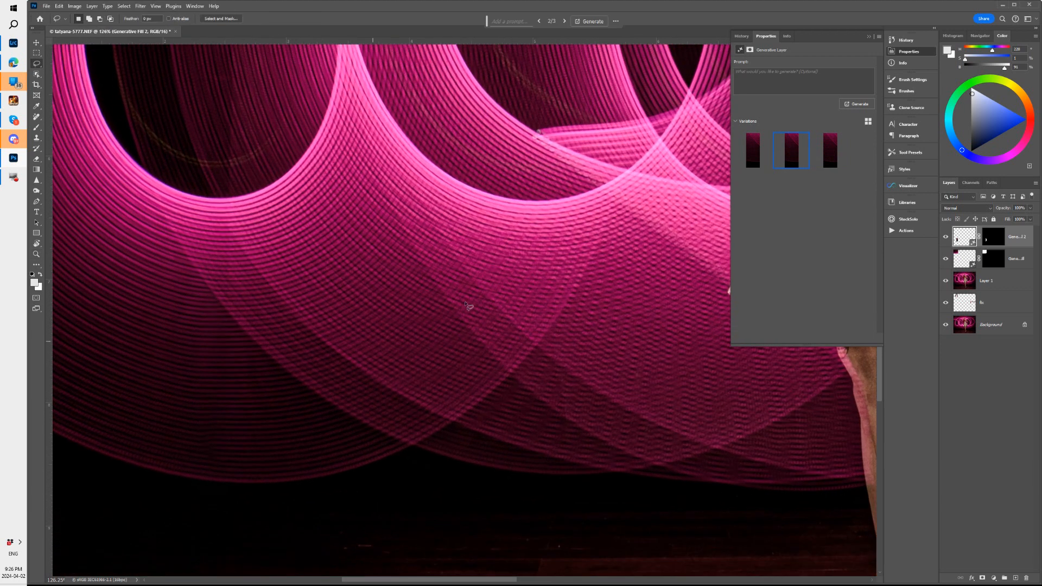
pyautogui.click(755, 152)
pyautogui.click(782, 153)
pyautogui.click(833, 154)
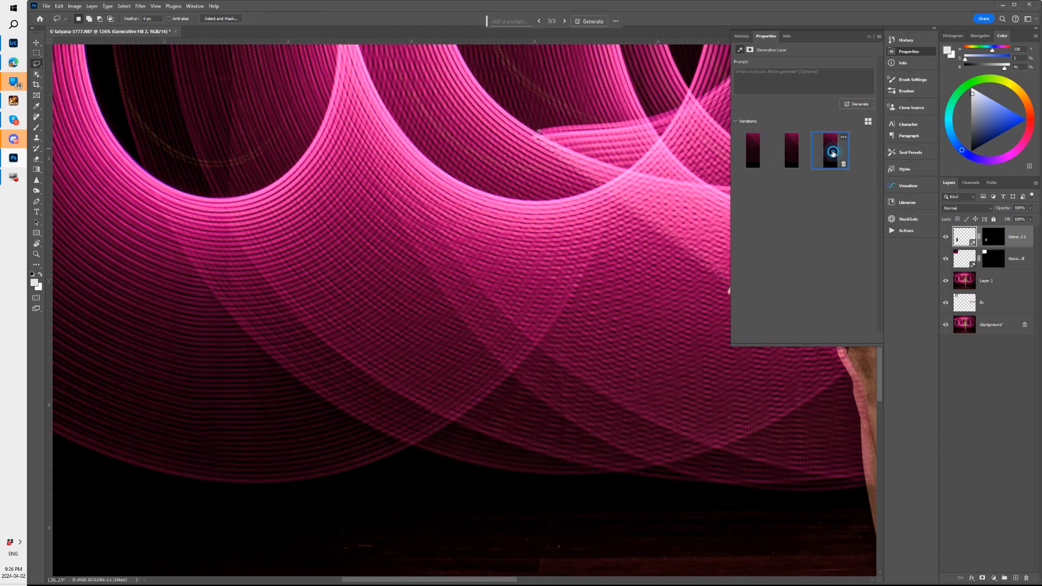
pyautogui.click(790, 154)
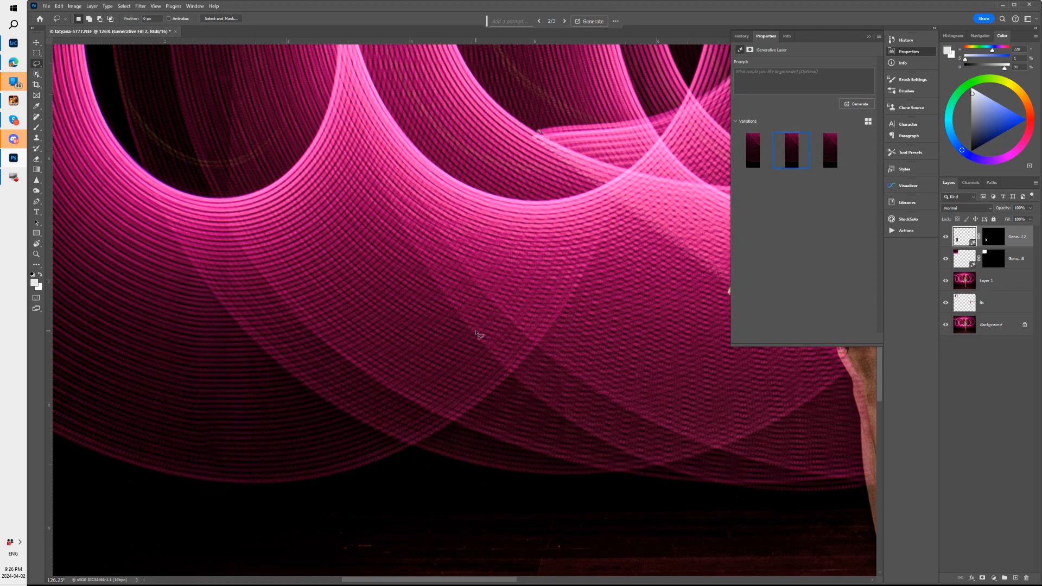
pyautogui.hotkey('ctrl', '0')
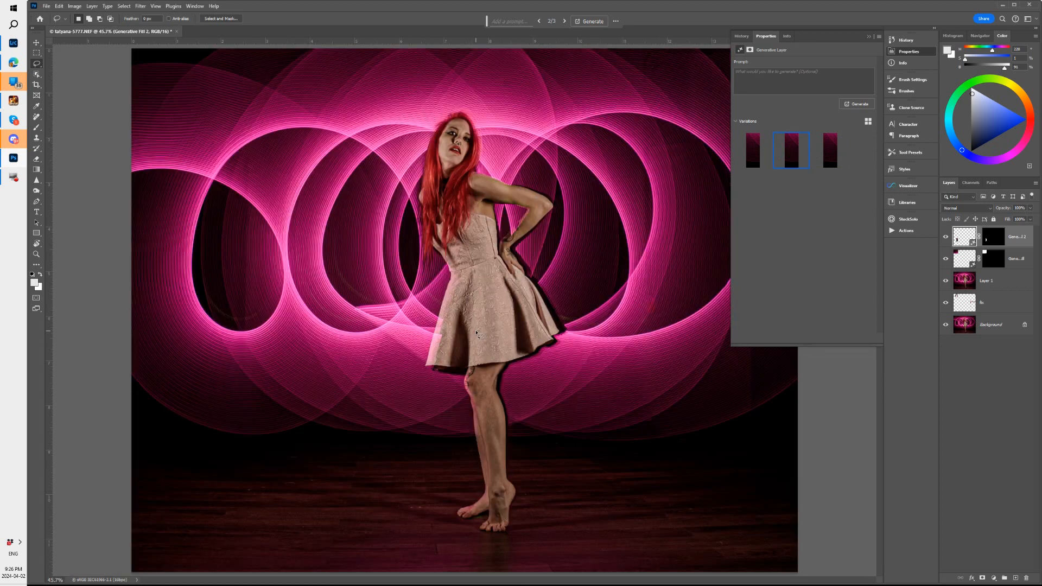
pyautogui.click(905, 51)
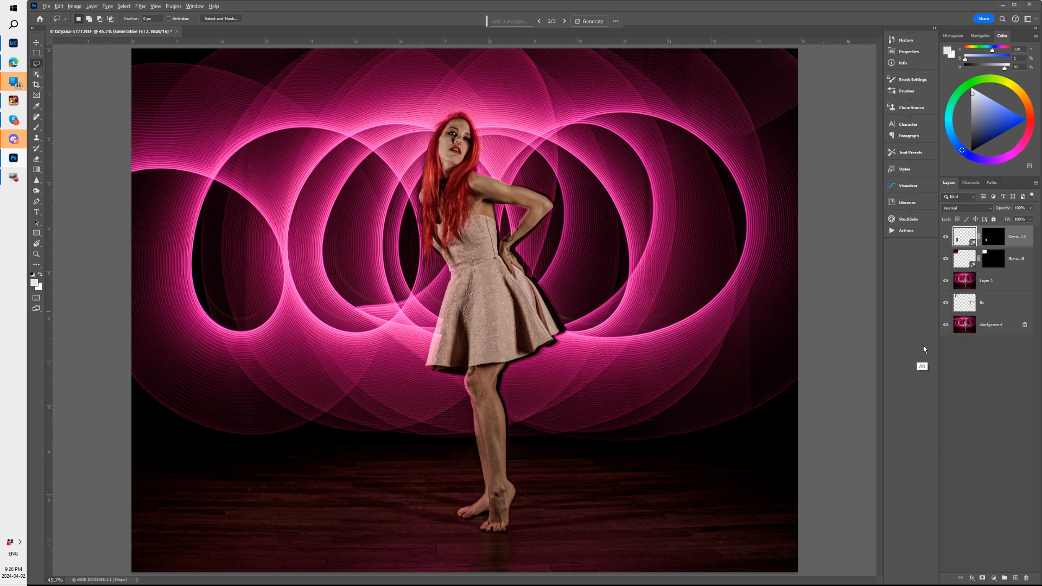
# Compare the original Background with the full retouch by hiding and restoring all the other layers
pyautogui.keyDown('alt'); pyautogui.click(945, 325); pyautogui.keyUp('alt')
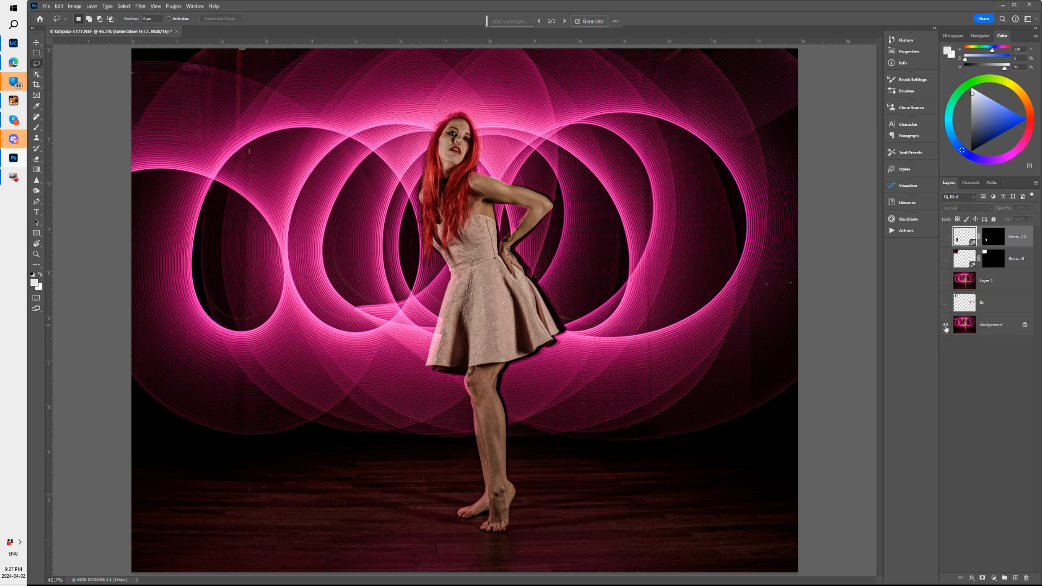
pyautogui.keyDown('alt'); pyautogui.click(945, 326); pyautogui.keyUp('alt')
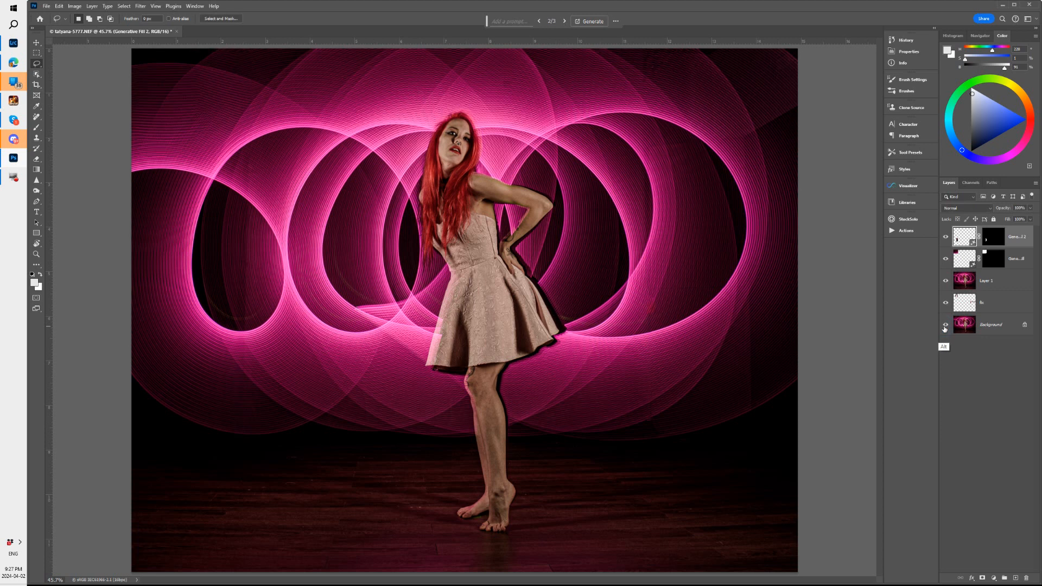
pyautogui.keyDown('alt'); pyautogui.click(944, 327); pyautogui.keyUp('alt')
pyautogui.keyDown('alt'); pyautogui.click(945, 327); pyautogui.keyUp('alt')
pyautogui.keyDown('alt'); pyautogui.click(945, 326); pyautogui.keyUp('alt')
pyautogui.keyDown('alt'); pyautogui.click(946, 328); pyautogui.keyUp('alt')
# Lasso the dark patch at the photo's right edge near the upper corner and run Generative Fill without a prompt
pyautogui.moveTo(809, 94)
pyautogui.mouseDown()
pyautogui.moveTo(756, 113)
pyautogui.moveTo(745, 129)
pyautogui.moveTo(752, 145)
pyautogui.moveTo(793, 150)
pyautogui.moveTo(831, 129)
pyautogui.moveTo(816, 101)
pyautogui.mouseUp()
pyautogui.click(514, 21)
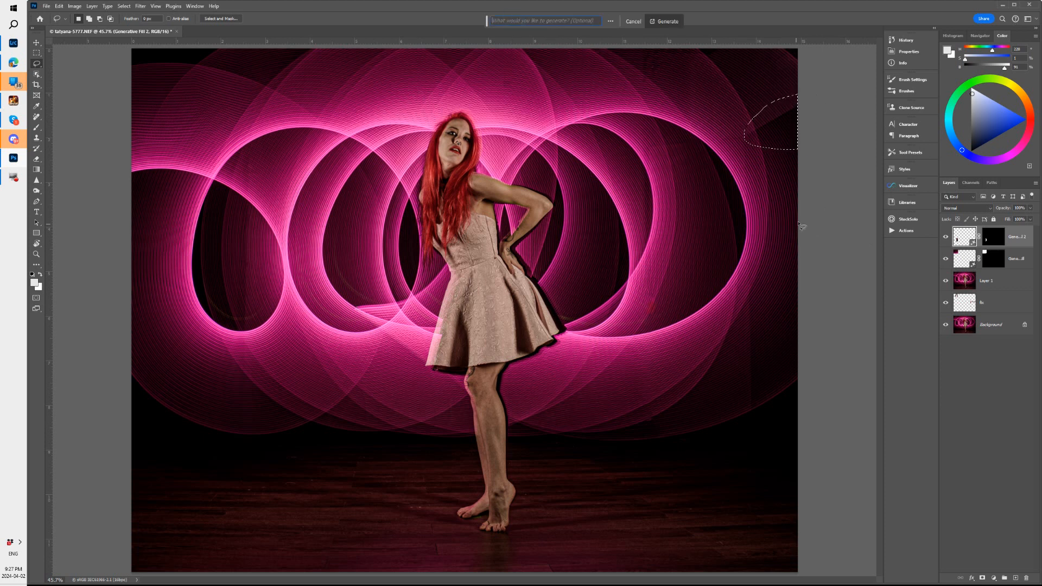
pyautogui.click(667, 21)
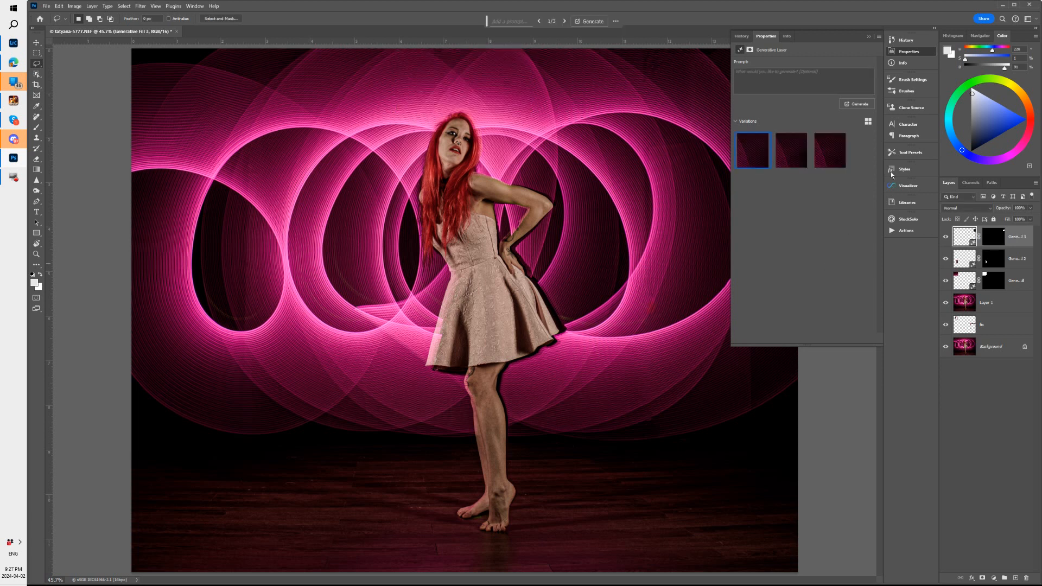
pyautogui.click(897, 52)
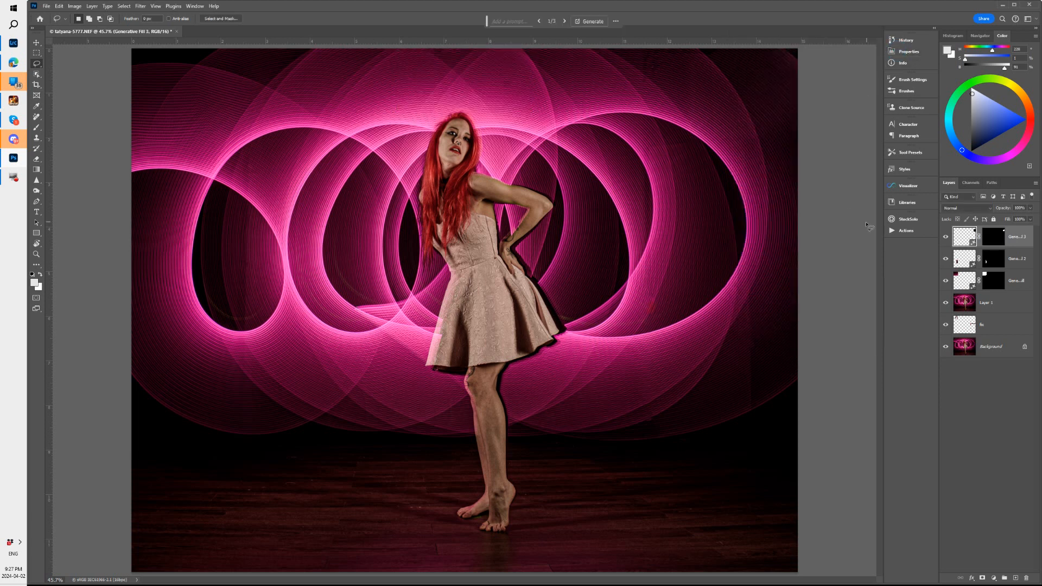
# Check the right-edge fill against the image without it, compare its three variations, and keep the first one
pyautogui.click(946, 239)
pyautogui.click(946, 239)
pyautogui.click(564, 22)
pyautogui.click(564, 22)
pyautogui.click(539, 22)
pyautogui.click(539, 21)
# Merge the three Generative Fill layers and Layer 1 into a single layer
pyautogui.keyDown('shift'); pyautogui.click(1016, 301); pyautogui.keyUp('shift')
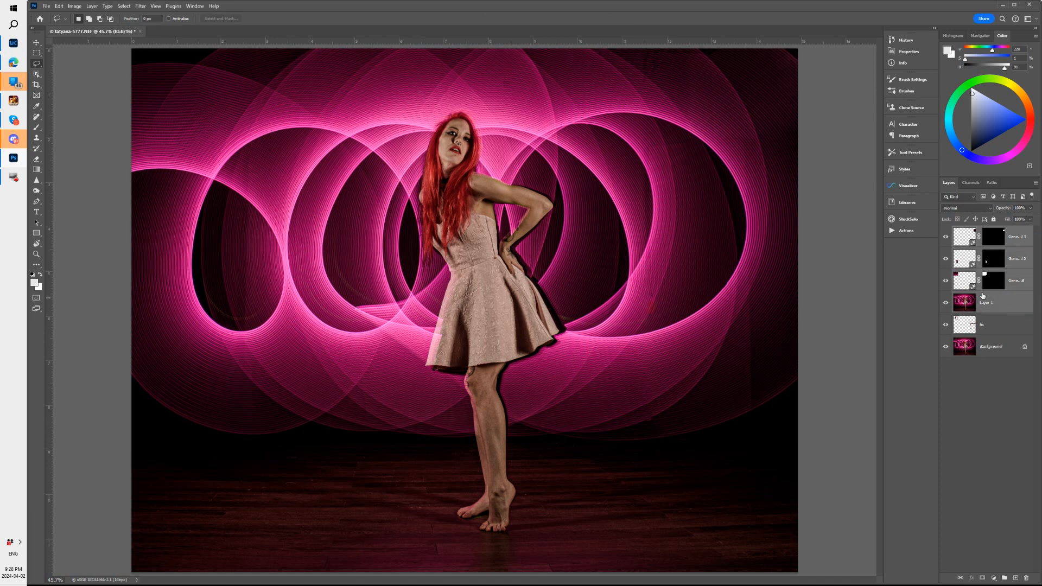
pyautogui.hotkey('ctrl', 'e')
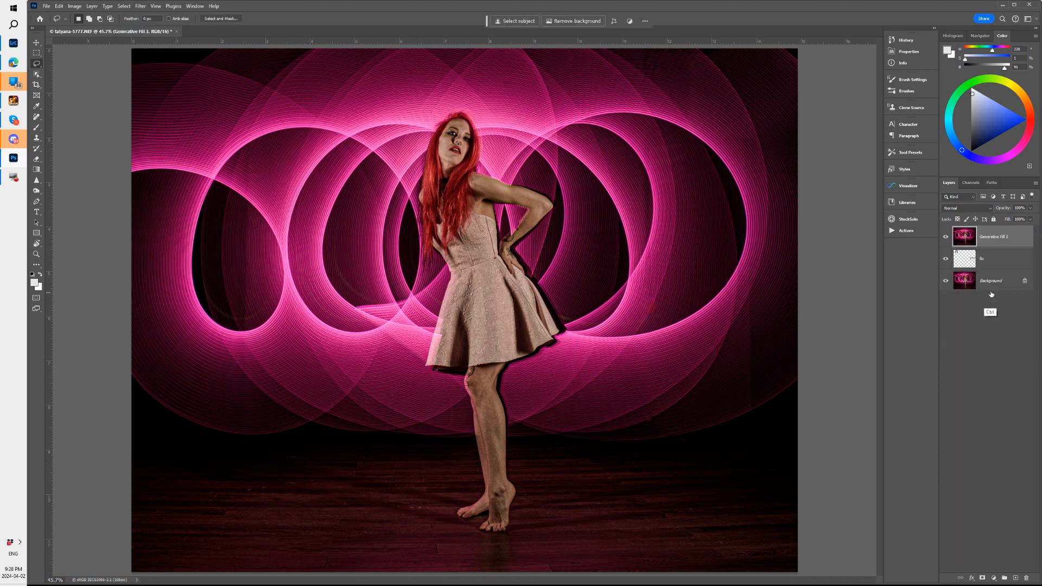